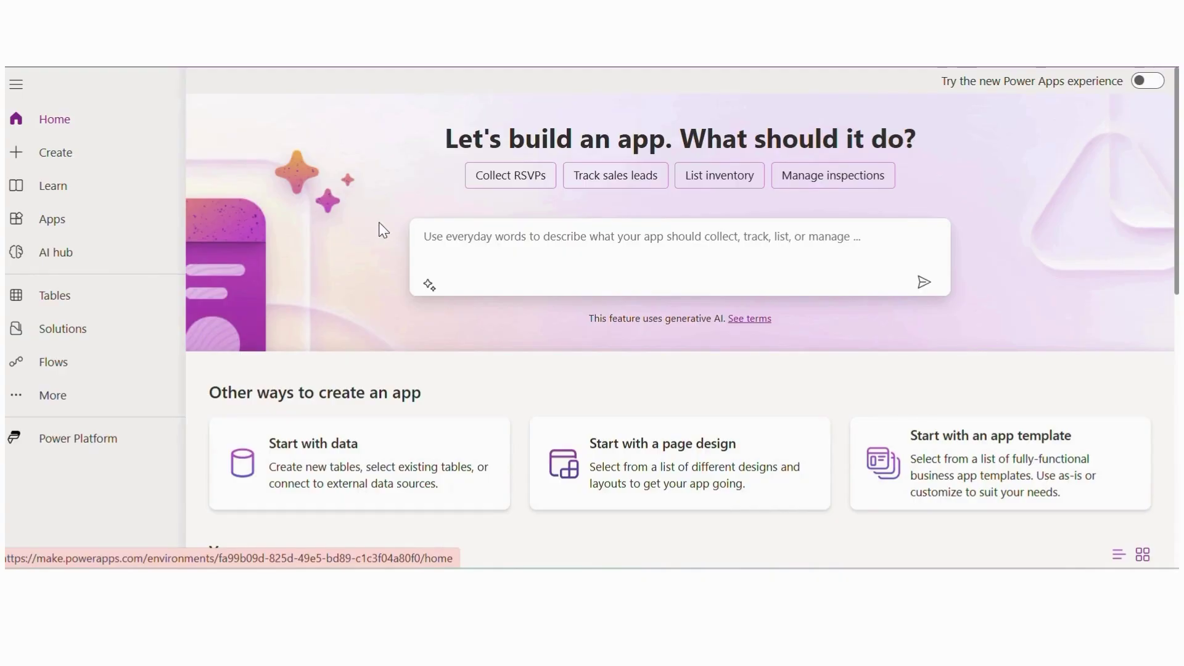
# Generate an app with AI from the description "I need an app to track projects".
pyautogui.click(484, 241)
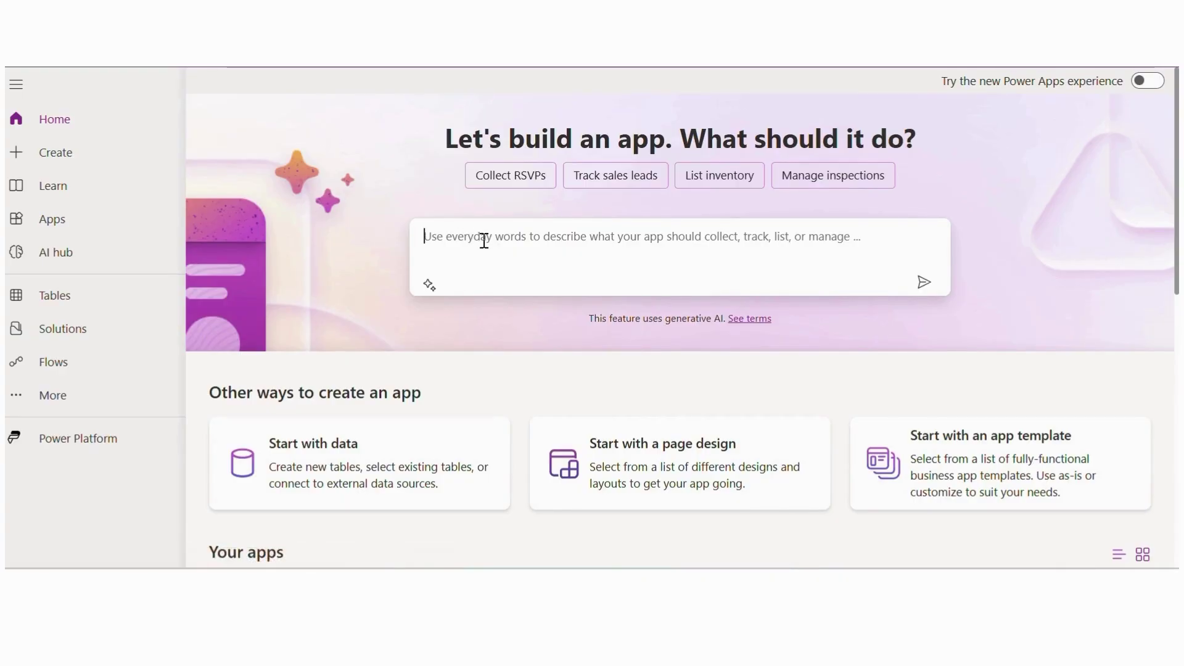
pyautogui.write('I need an app to track projects')
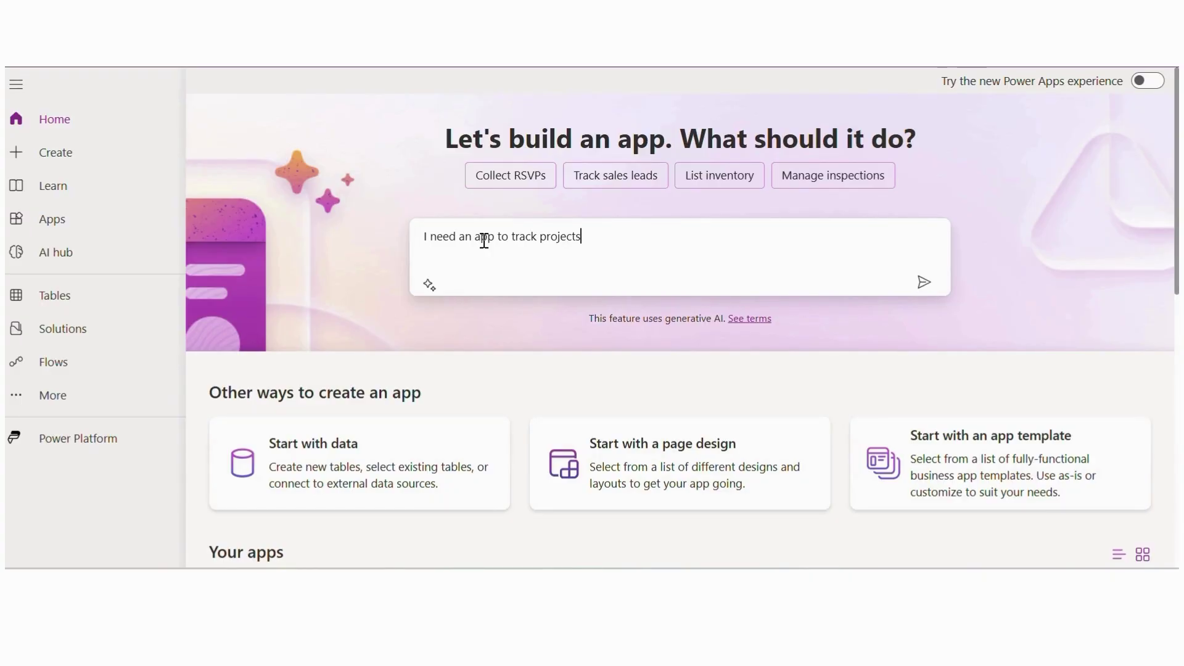
pyautogui.press('Return')
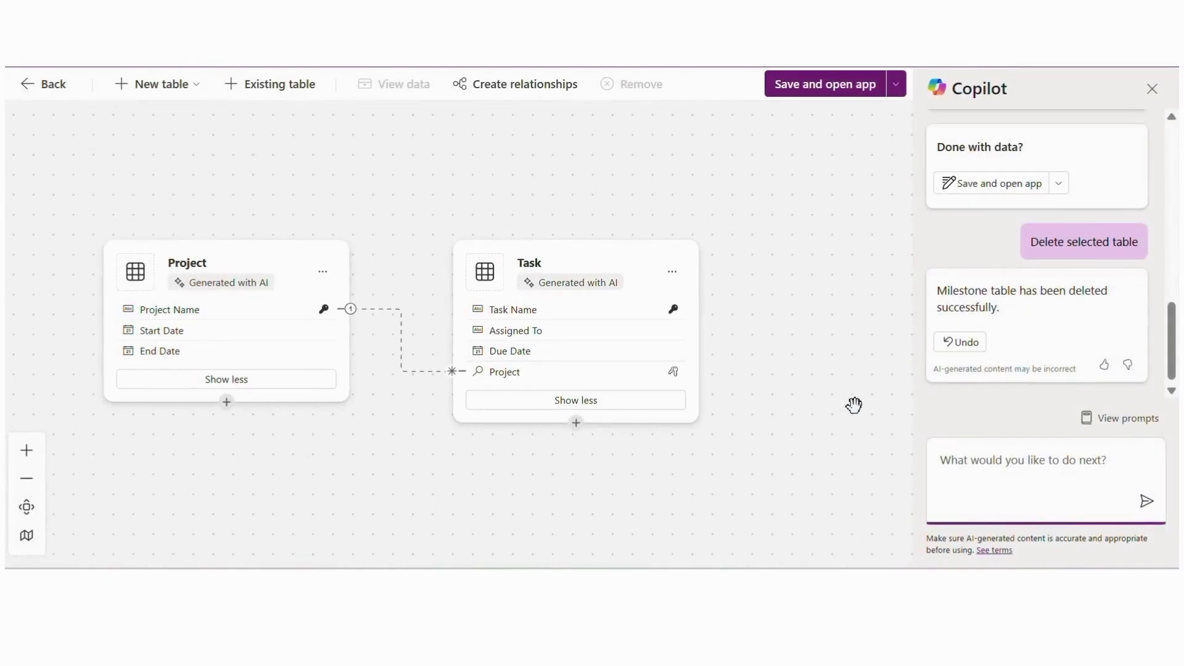
# Choose Model-driven app as the type for saving and opening the app, and review the available app types.
pyautogui.moveTo(819, 399); pyautogui.dragTo(843, 389)
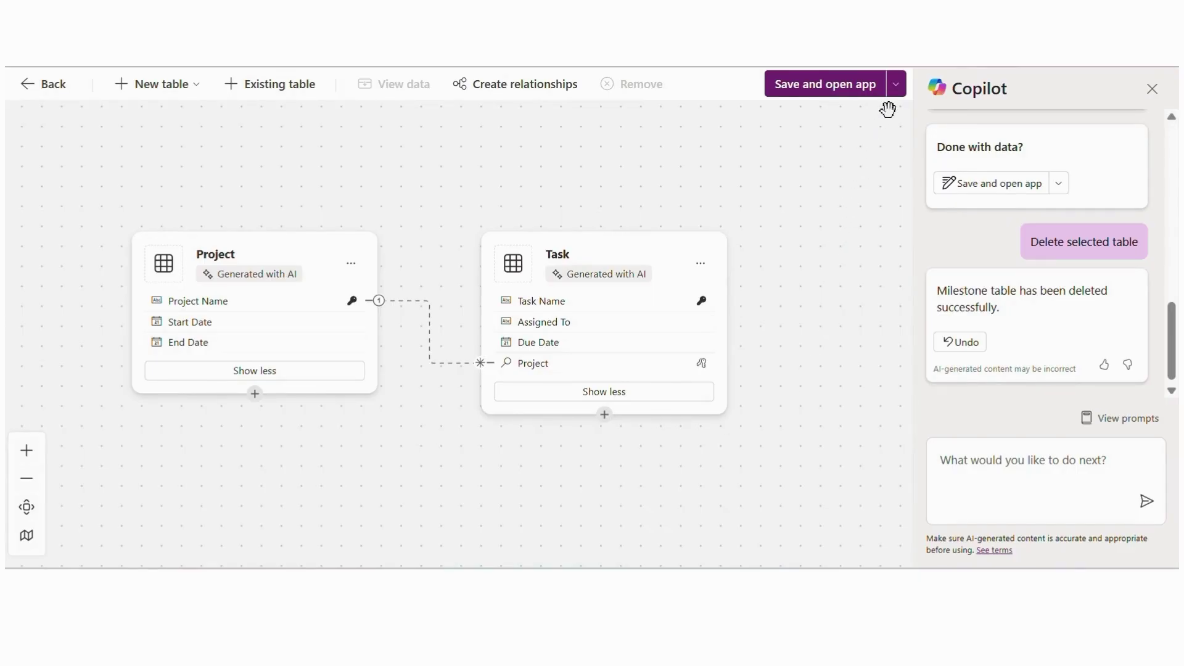
pyautogui.click(895, 85)
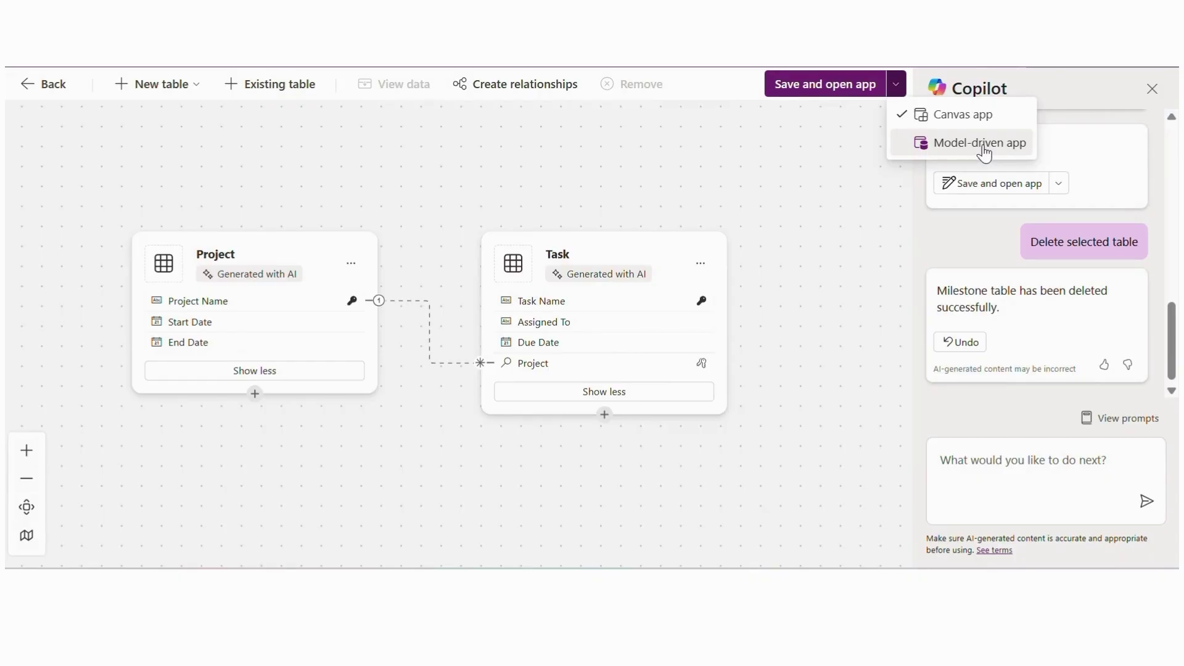
pyautogui.click(983, 148)
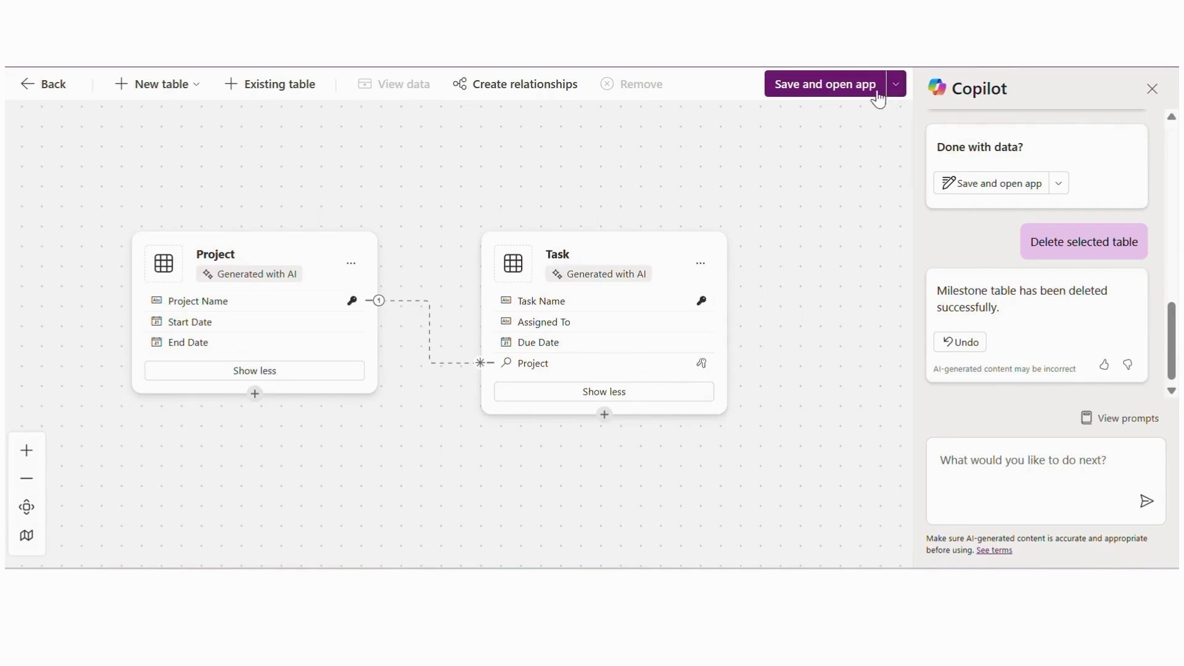
pyautogui.click(895, 85)
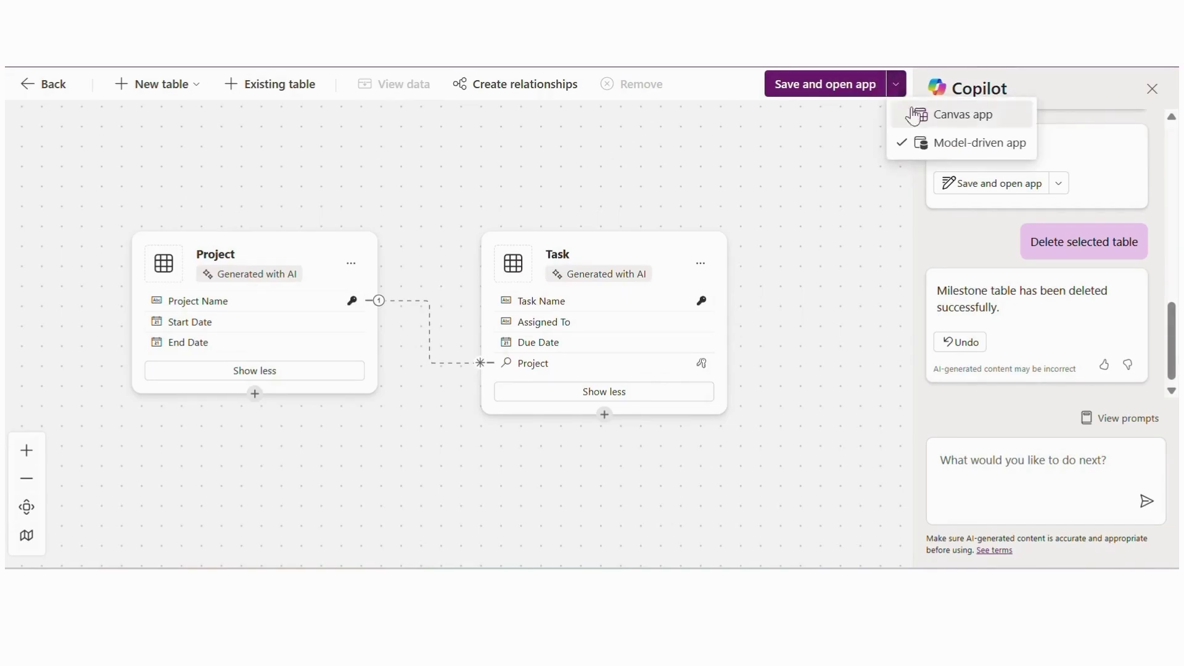
pyautogui.click(848, 252)
# Look through Copilot's prompt guide and ask it to suggest columns to create based on the selected Project table.
pyautogui.click(1119, 418)
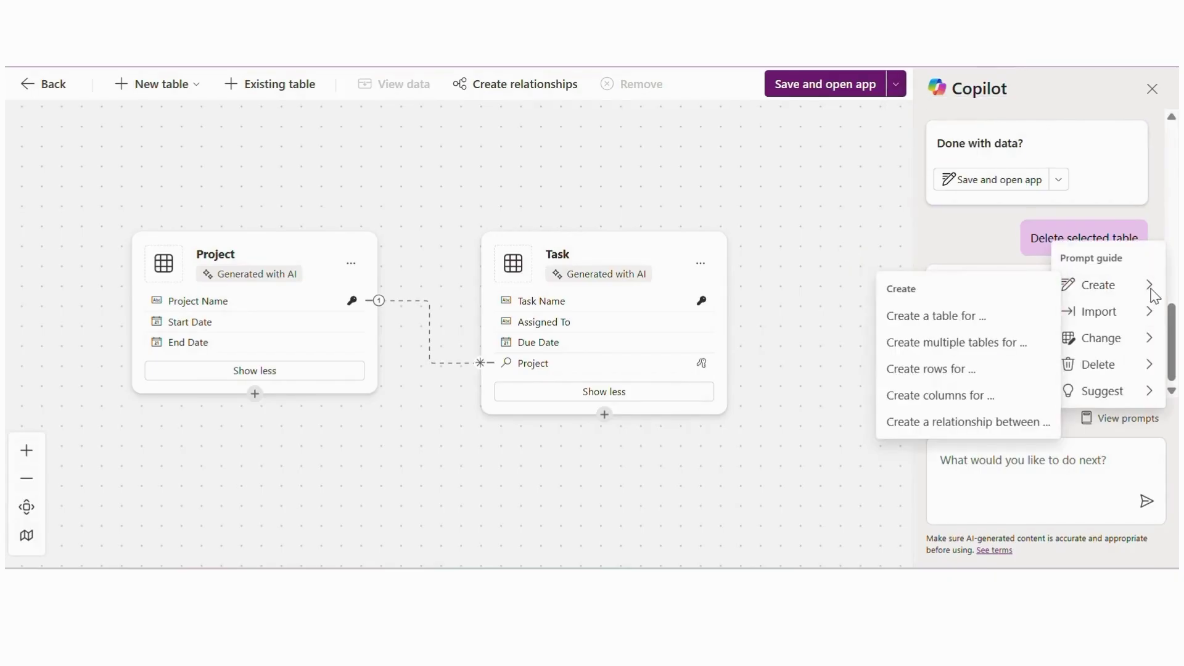
pyautogui.moveTo(1149, 287)
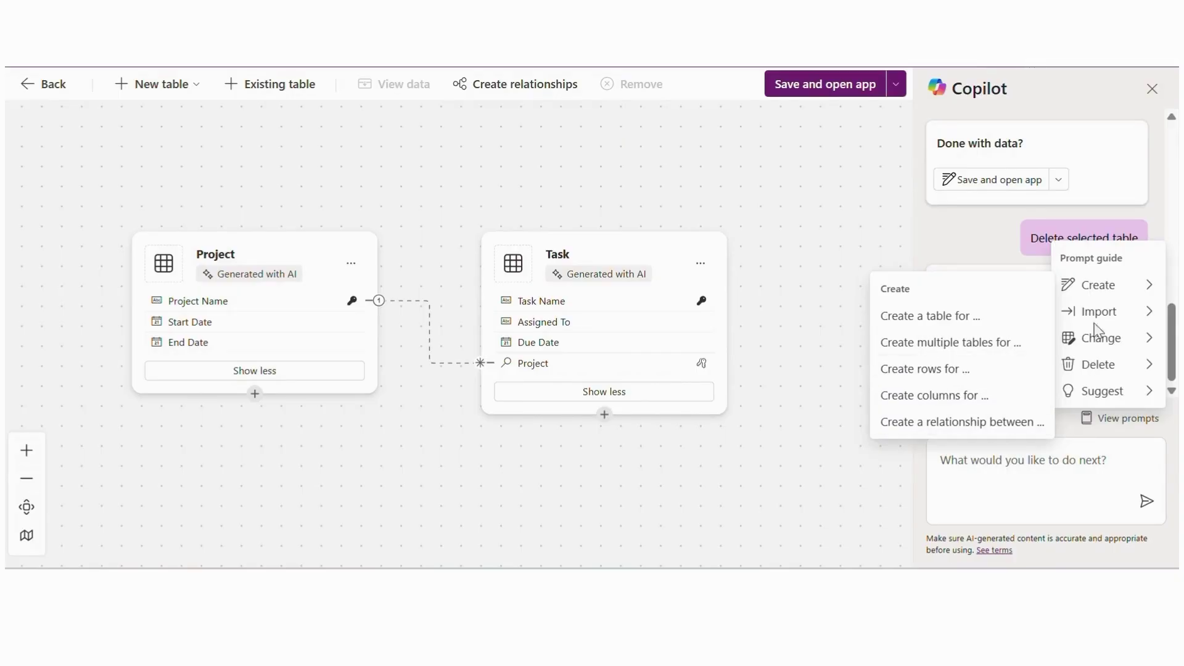
pyautogui.moveTo(1154, 320)
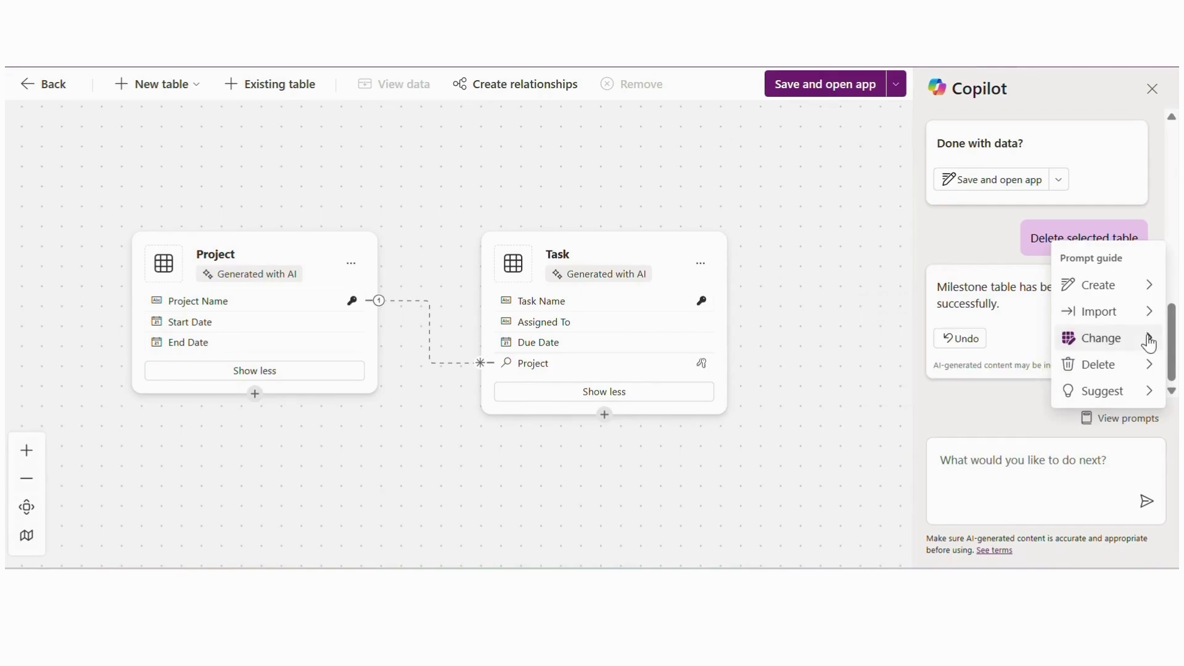
pyautogui.moveTo(1148, 341)
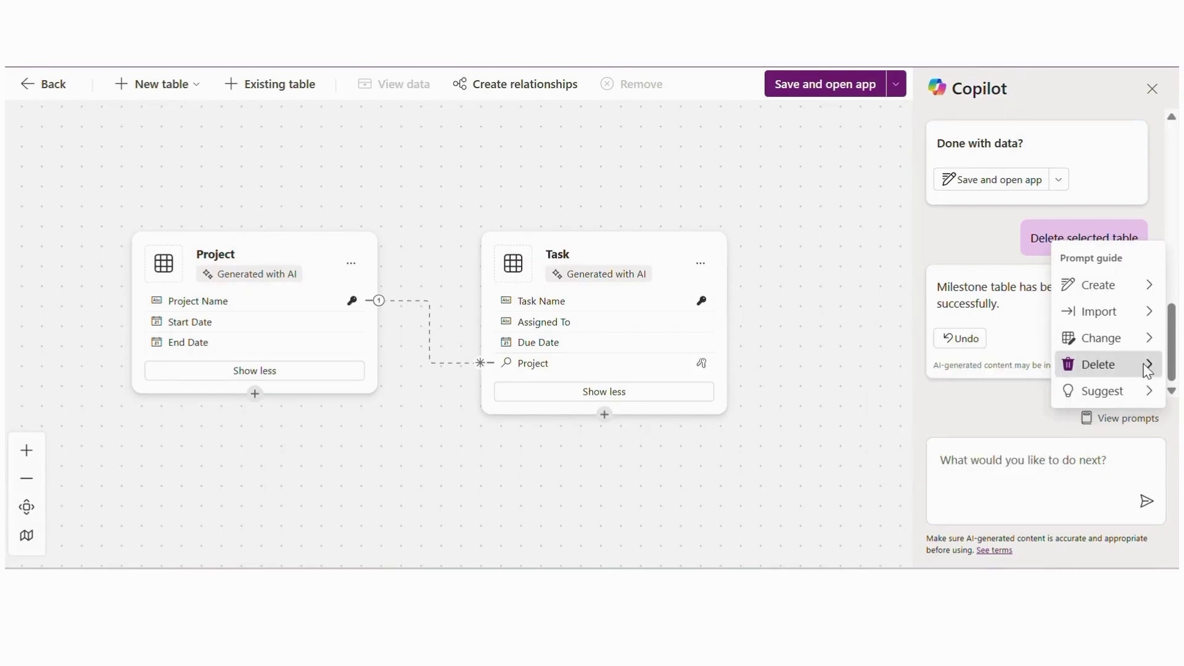
pyautogui.moveTo(1147, 370)
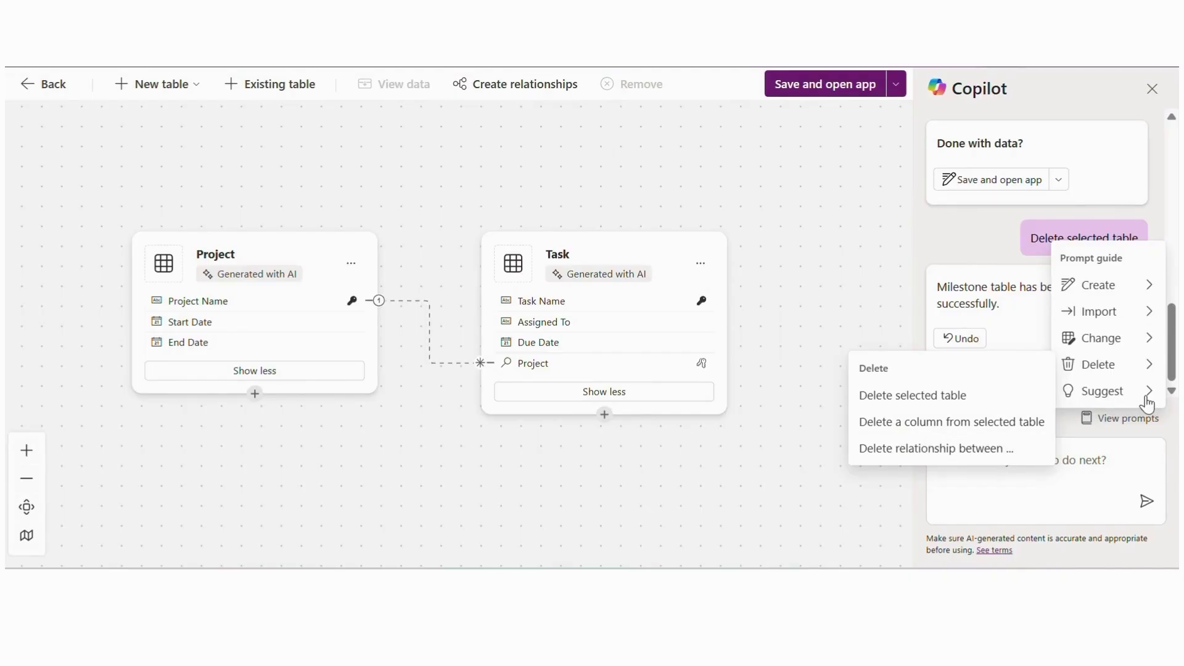
pyautogui.moveTo(1148, 404)
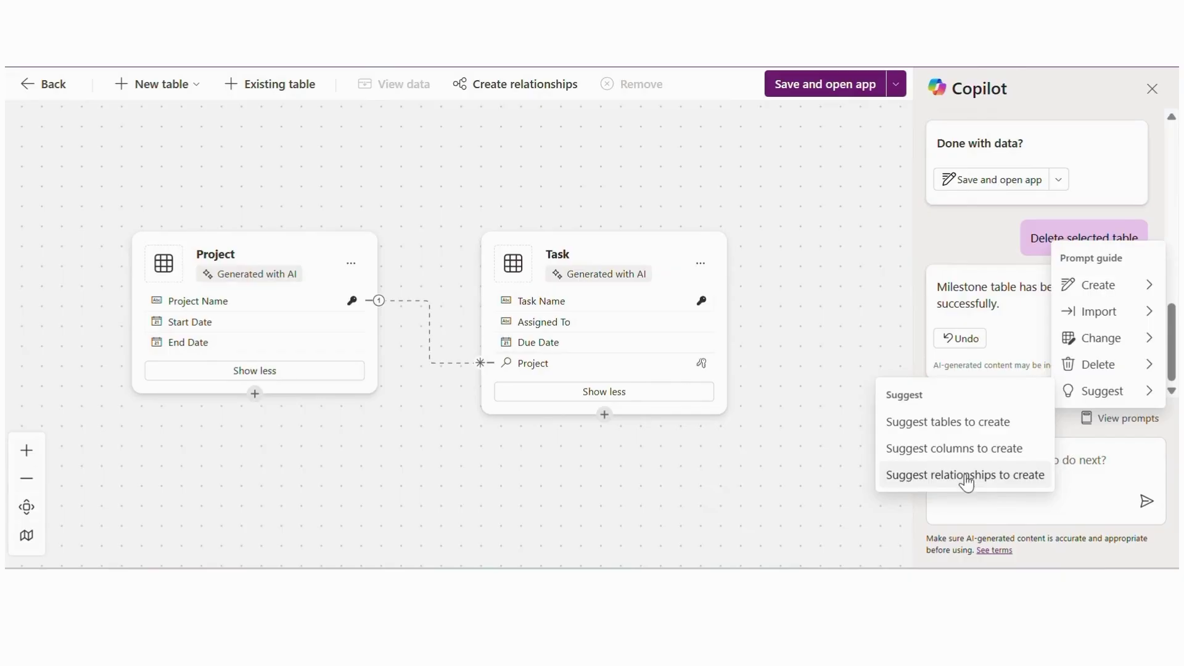
pyautogui.click(962, 450)
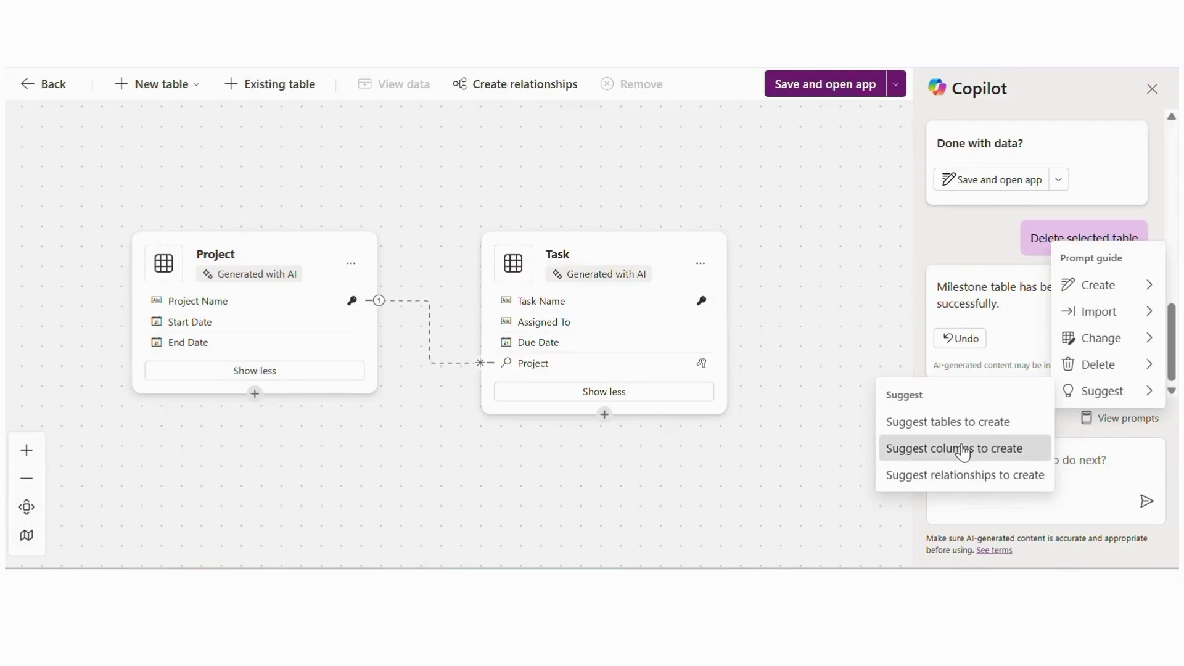
pyautogui.click(962, 450)
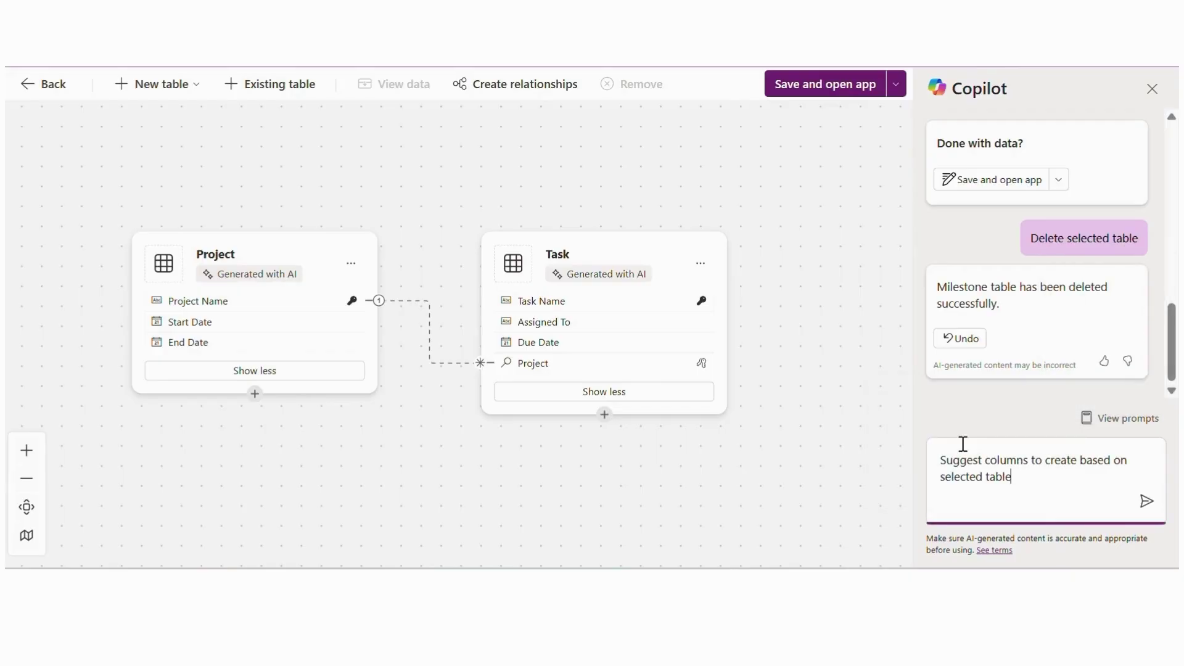
pyautogui.click(275, 279)
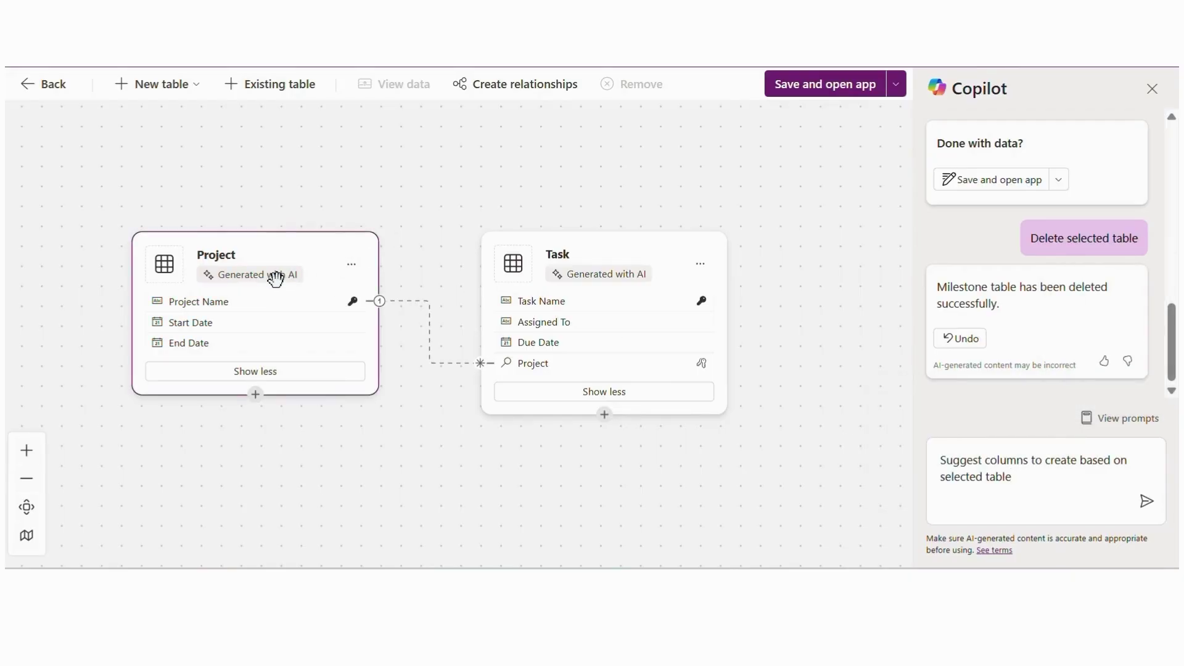
pyautogui.click(1033, 486)
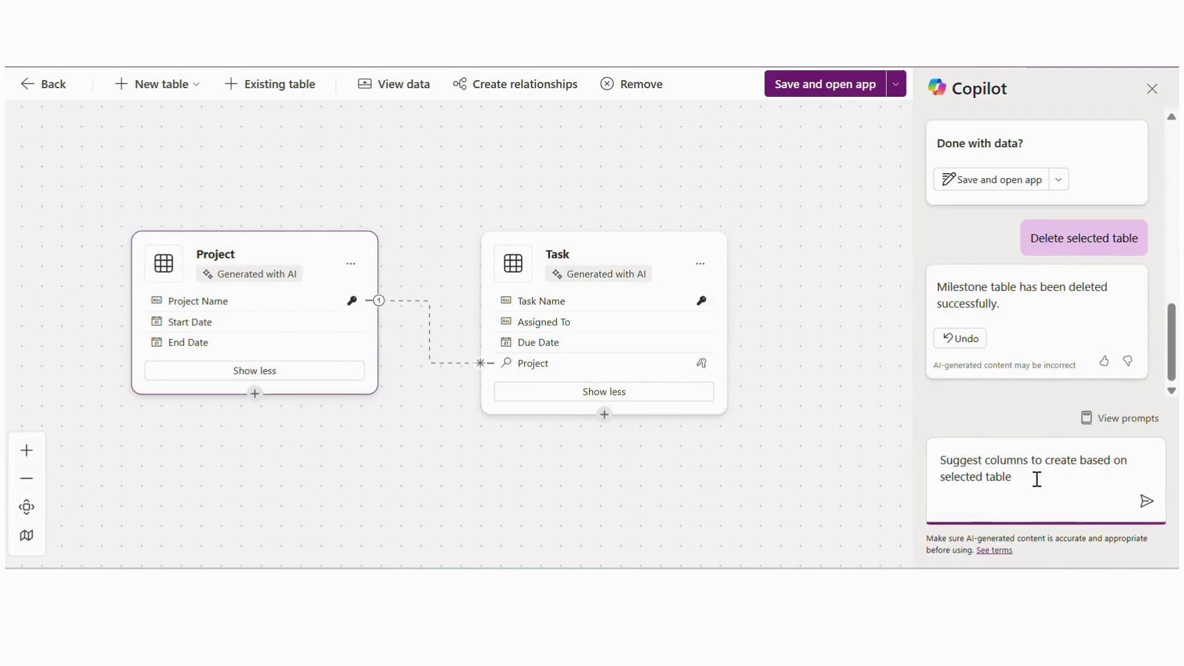
pyautogui.press('Return')
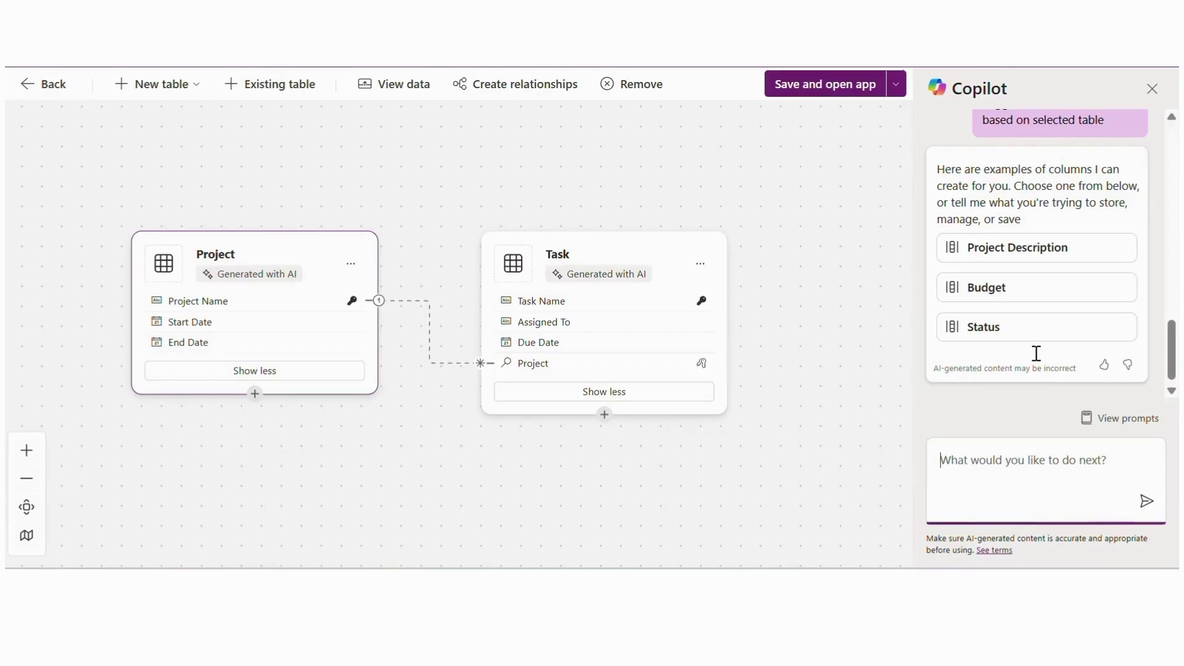
# Have Copilot create the suggested Budget, Project Description and Status columns in the Project table.
pyautogui.click(1028, 297)
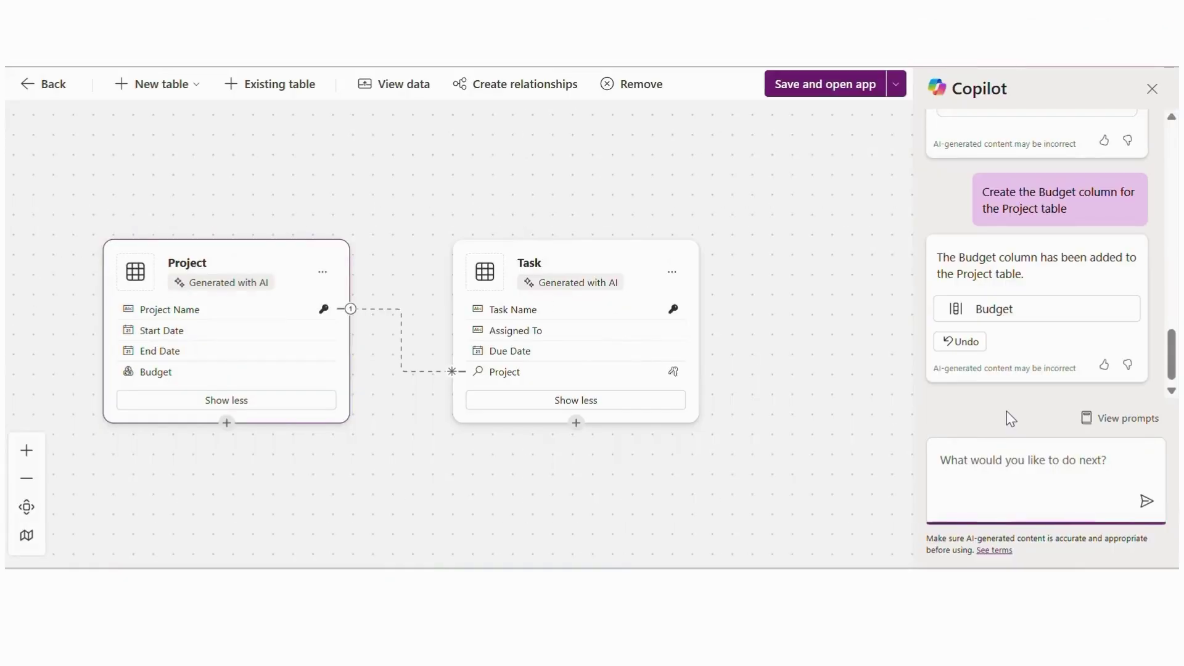
pyautogui.scroll(5, 1005, 345)
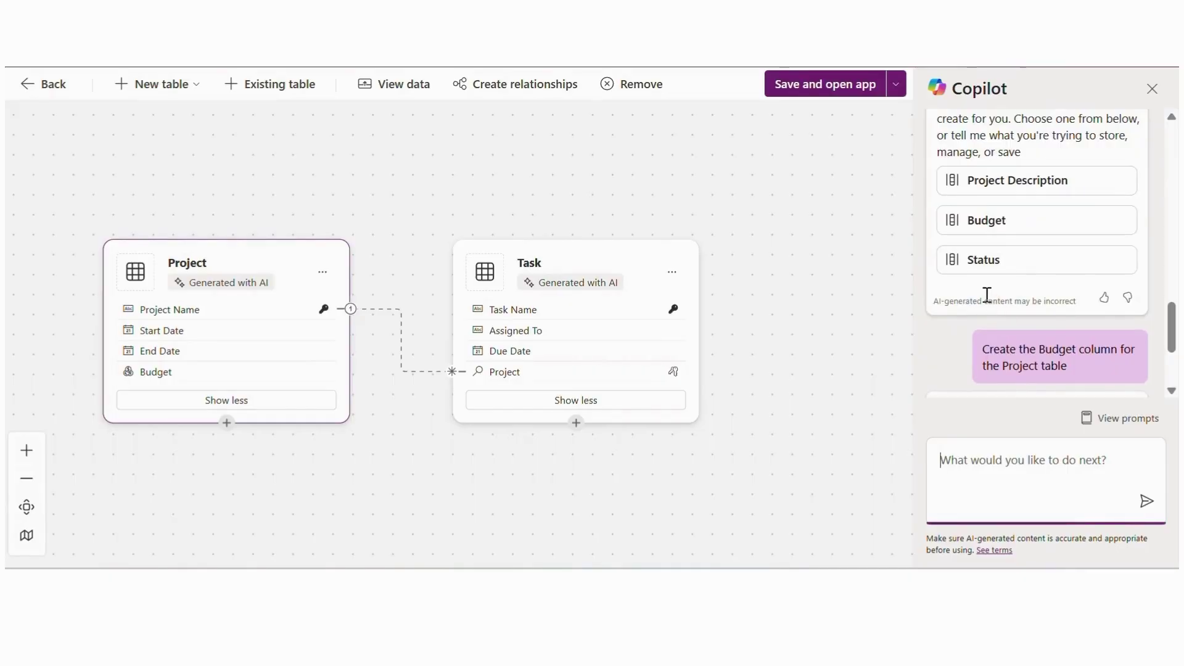
pyautogui.click(1012, 188)
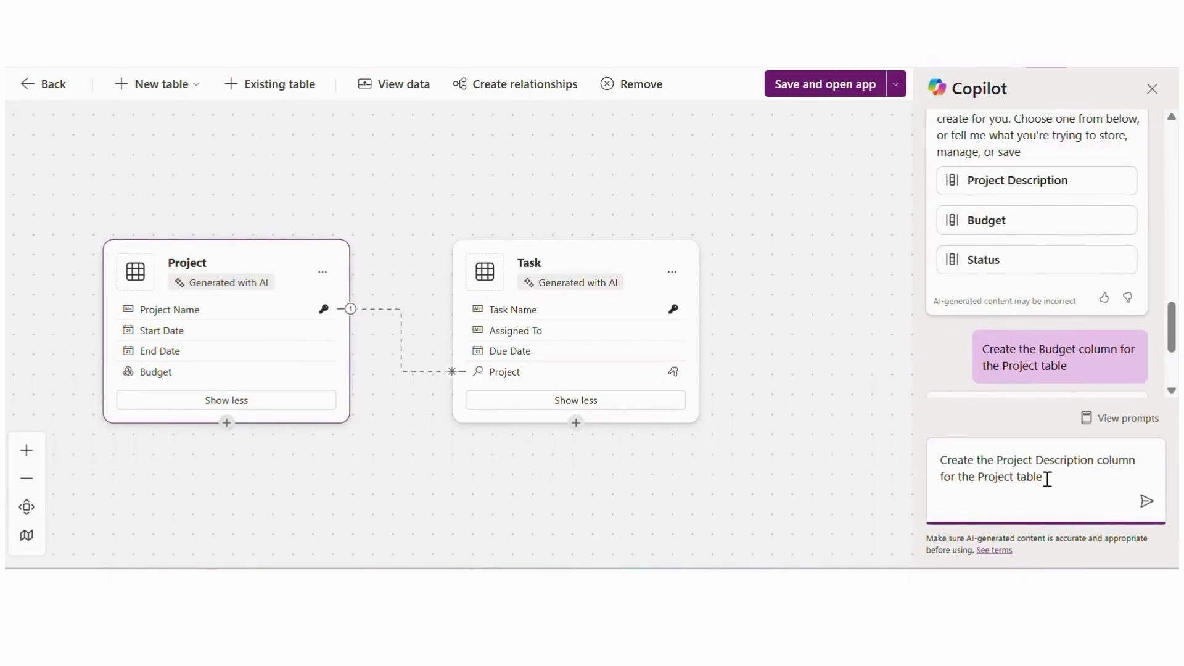
pyautogui.press('Return')
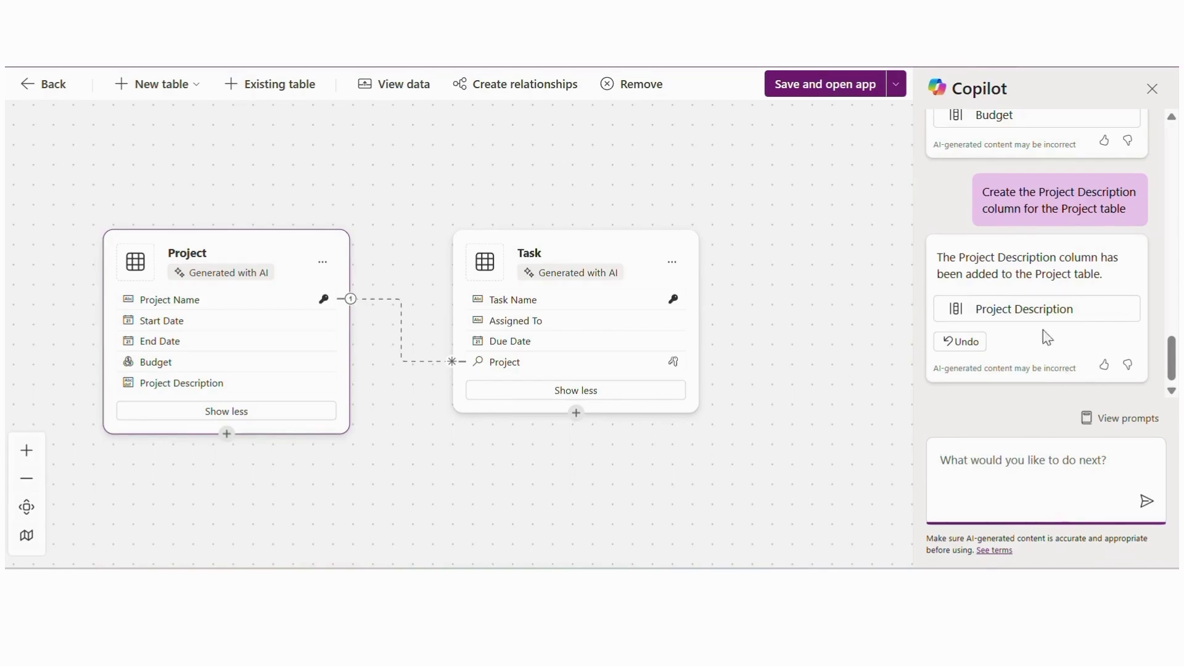
pyautogui.scroll(1, 1035, 316)
pyautogui.scroll(6, 1034, 315)
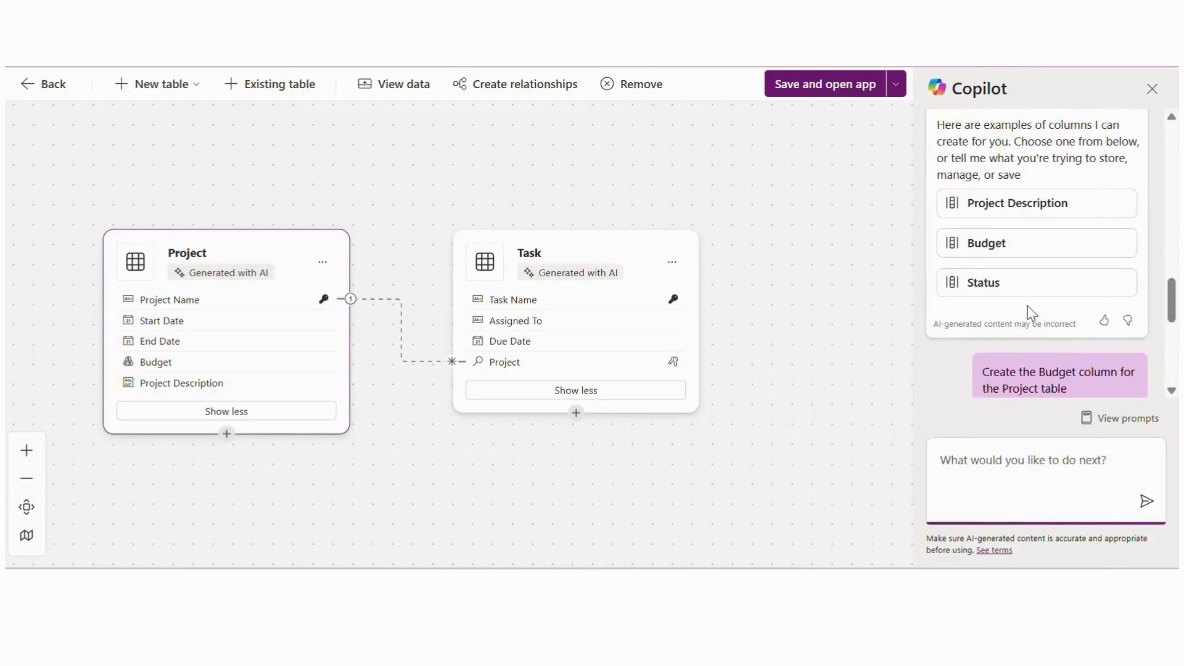
pyautogui.click(1004, 283)
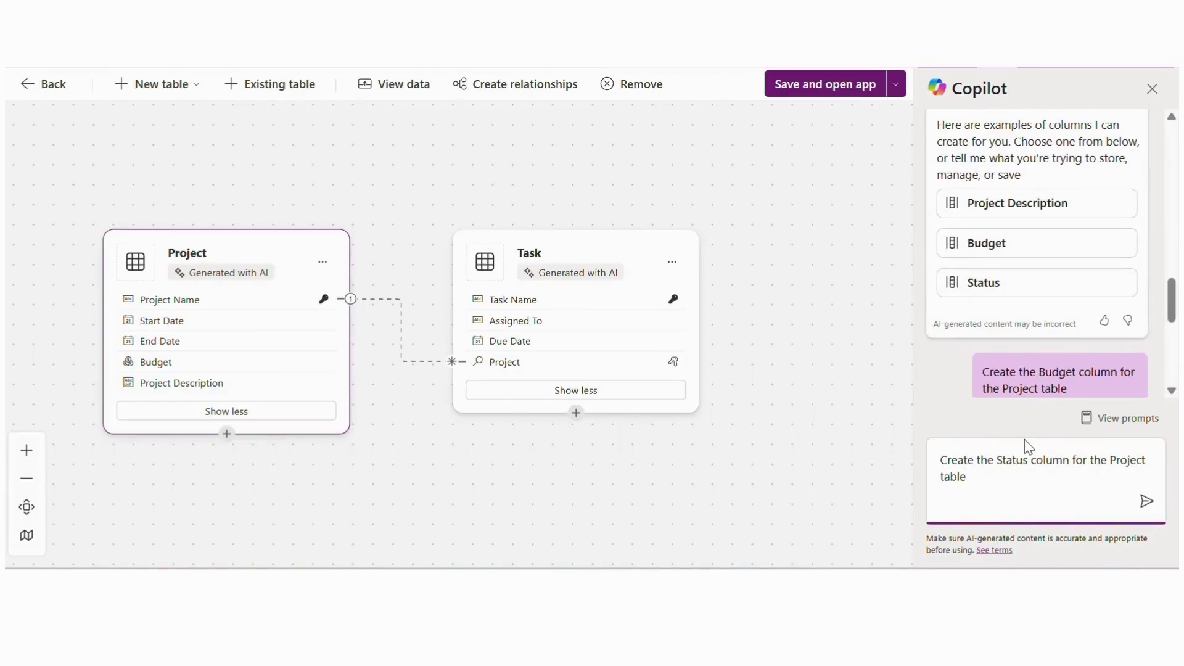
pyautogui.press('Return')
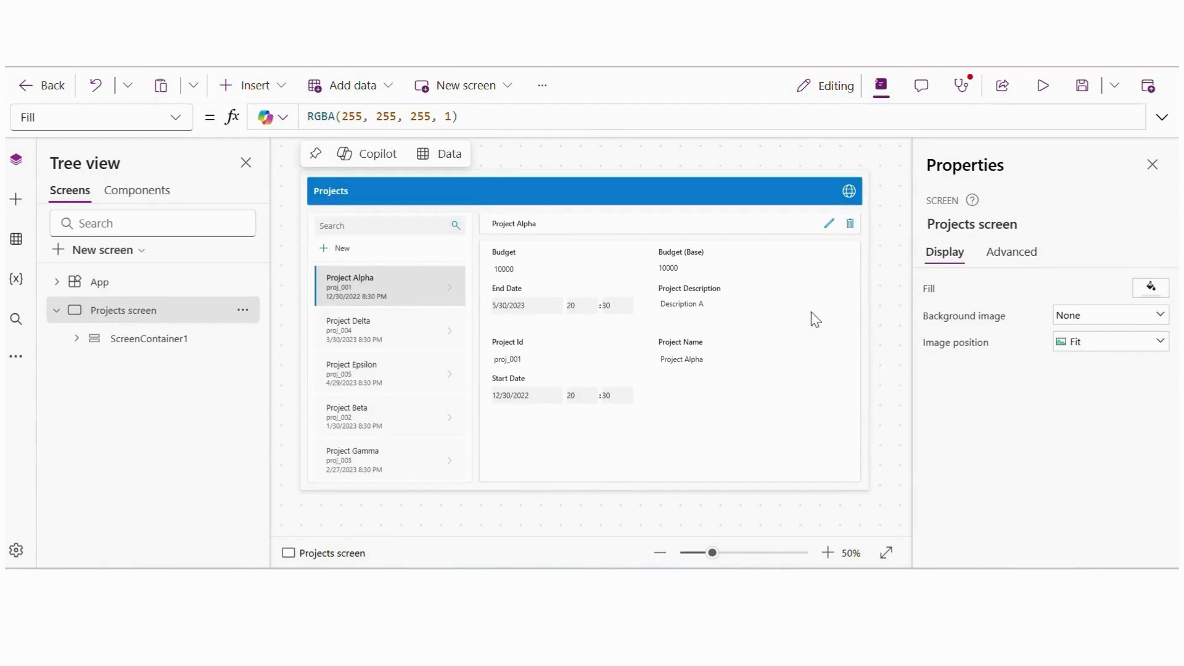
# Preview the Projects app and look through its project list and the Project Alpha details.
pyautogui.click(1042, 87)
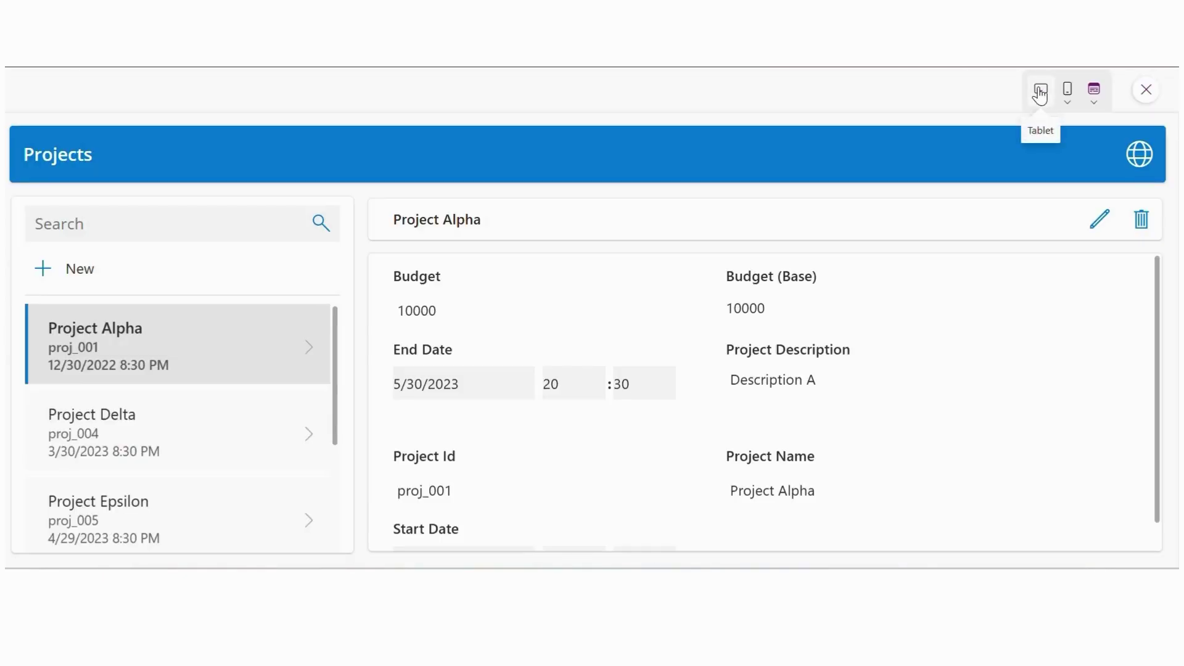
pyautogui.scroll(-2, 859, 349)
pyautogui.scroll(2, 858, 349)
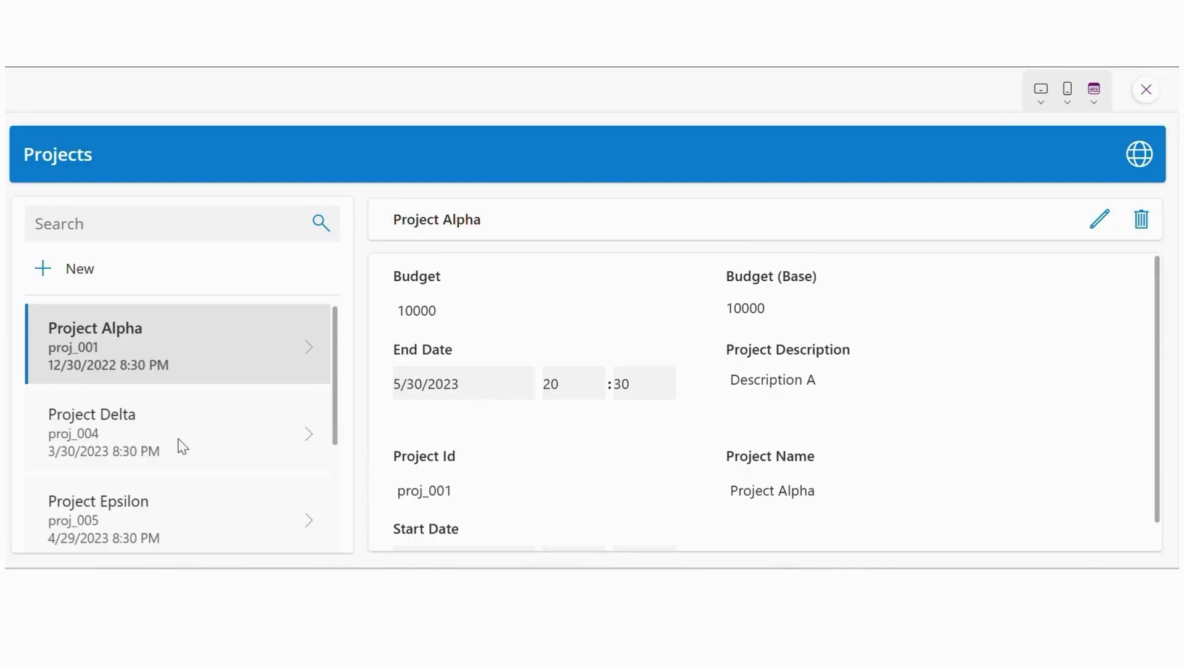
pyautogui.scroll(-2, 180, 444)
pyautogui.scroll(2, 179, 444)
# Check the app preview's responsive layout by making the browser window narrower and wider.
pyautogui.click(344, 66)
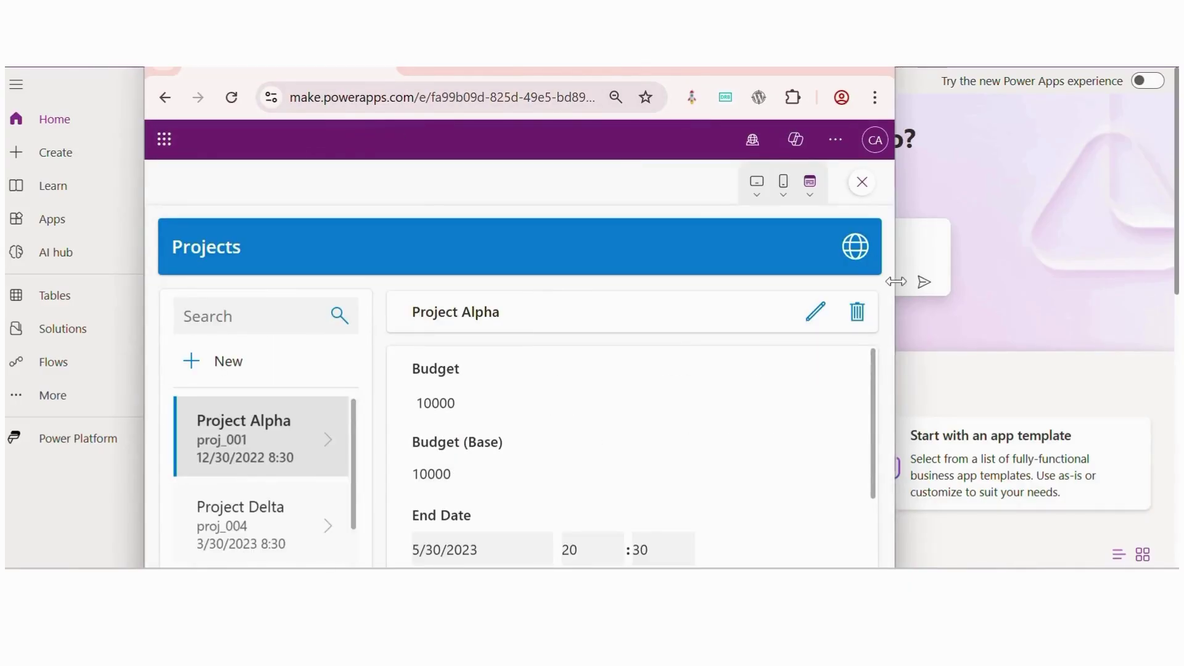
pyautogui.moveTo(893, 283); pyautogui.dragTo(605, 268)
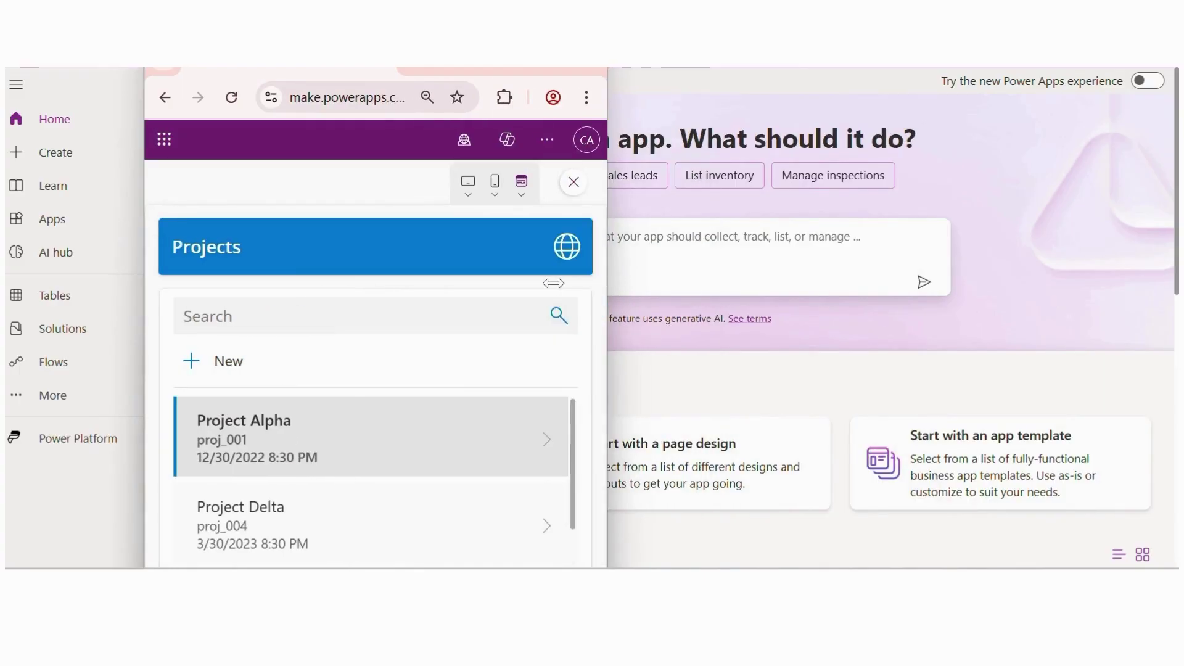
pyautogui.moveTo(607, 290); pyautogui.dragTo(894, 287)
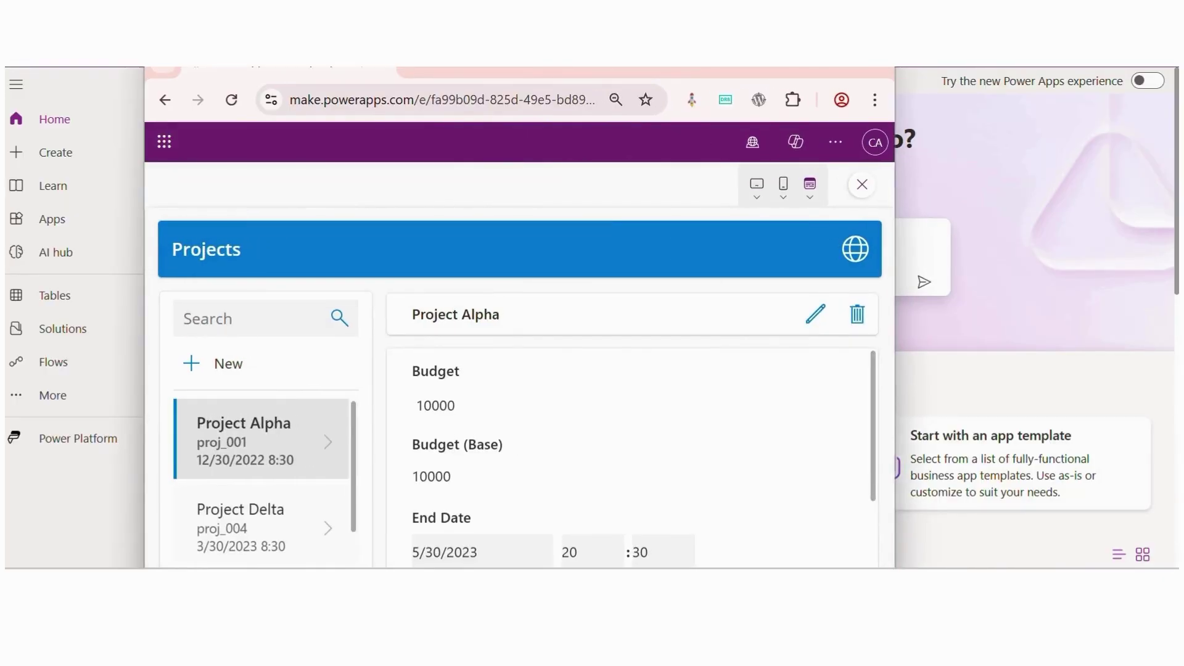
pyautogui.moveTo(621, 69); pyautogui.dragTo(585, 68)
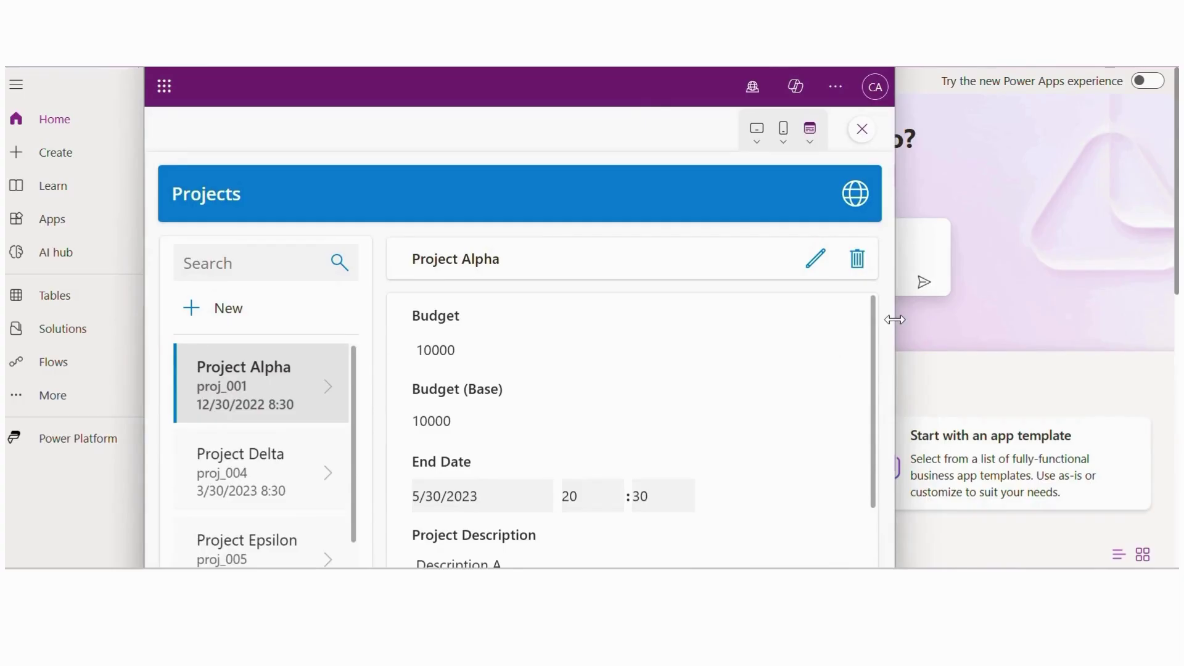
pyautogui.moveTo(894, 320); pyautogui.dragTo(992, 318)
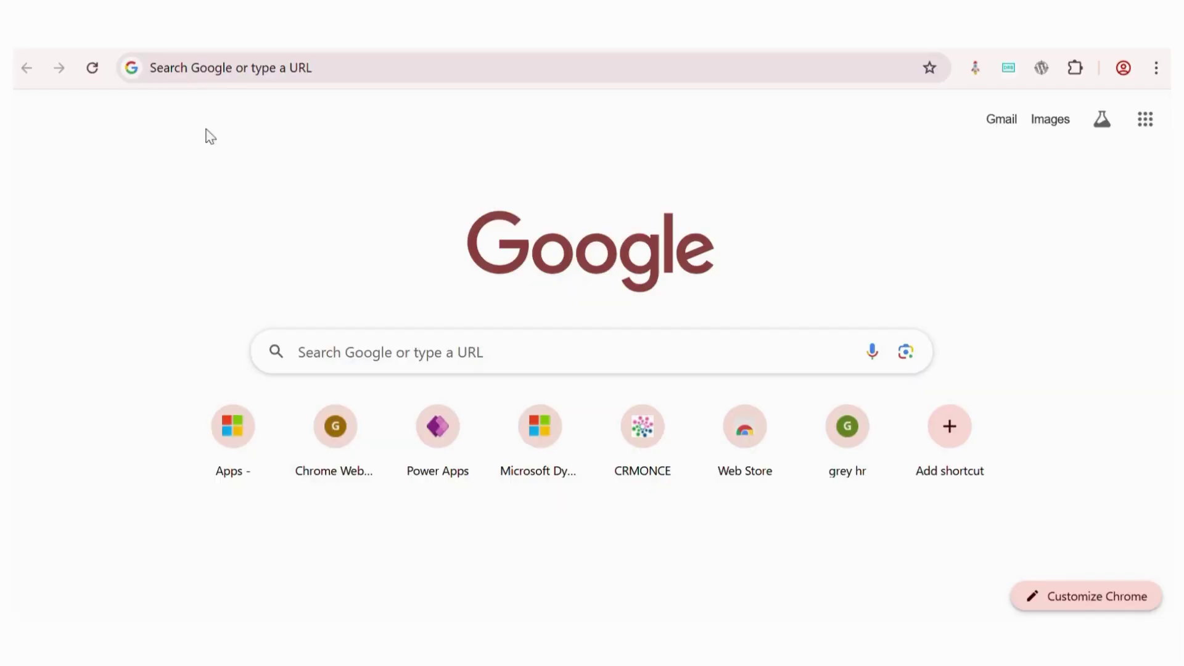
pyautogui.click(194, 73)
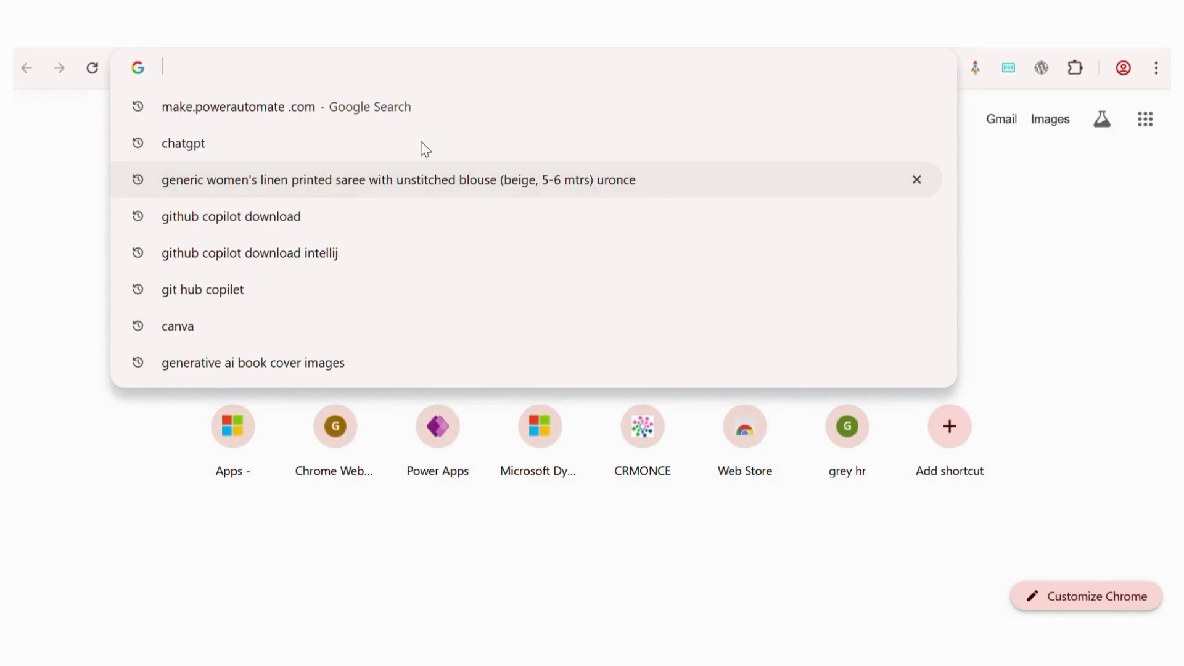
pyautogui.click(500, 48)
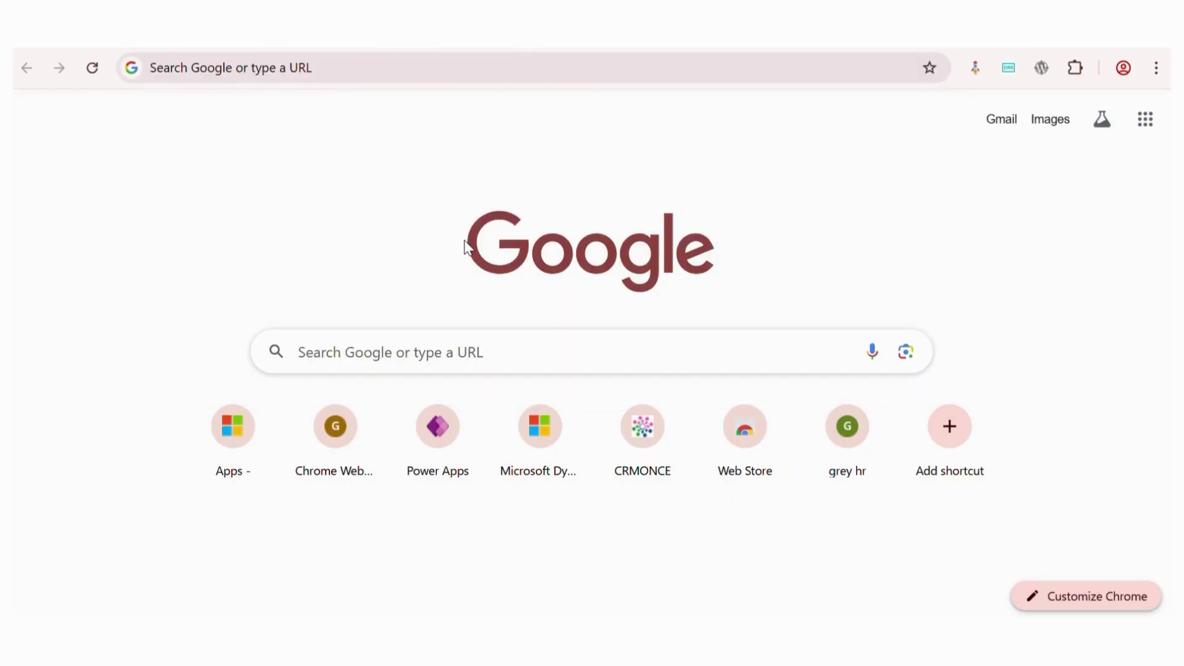
pyautogui.click(242, 71)
pyautogui.write('https://make.powerautomate.com/')
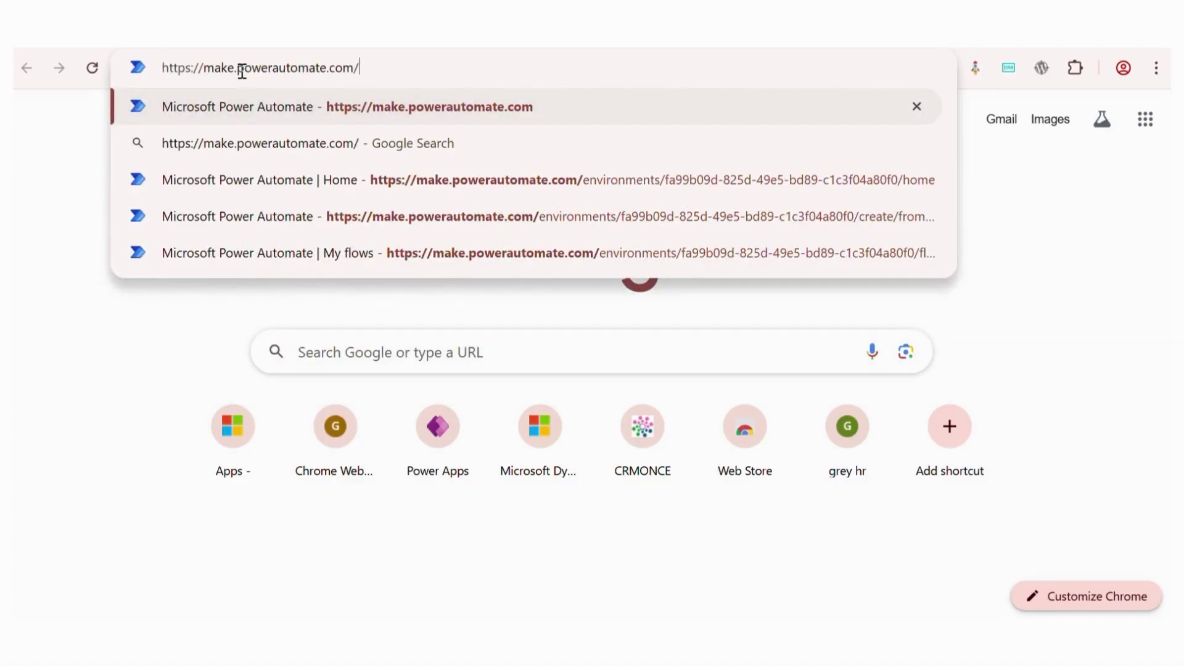
pyautogui.press('Return')
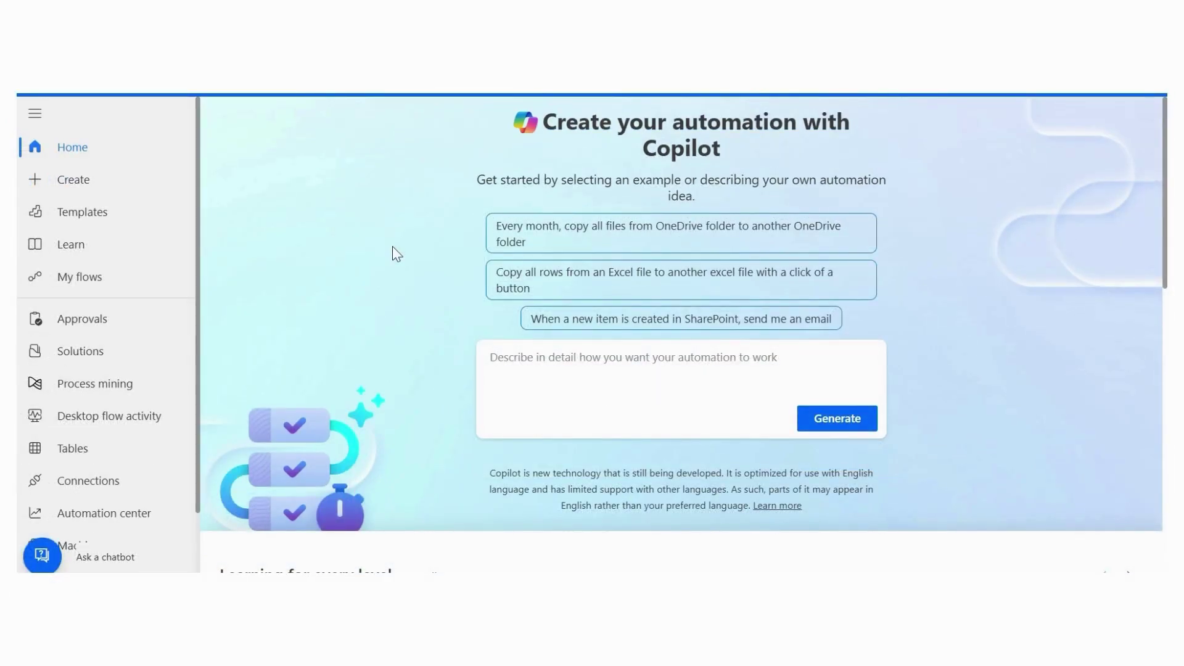
pyautogui.click(94, 185)
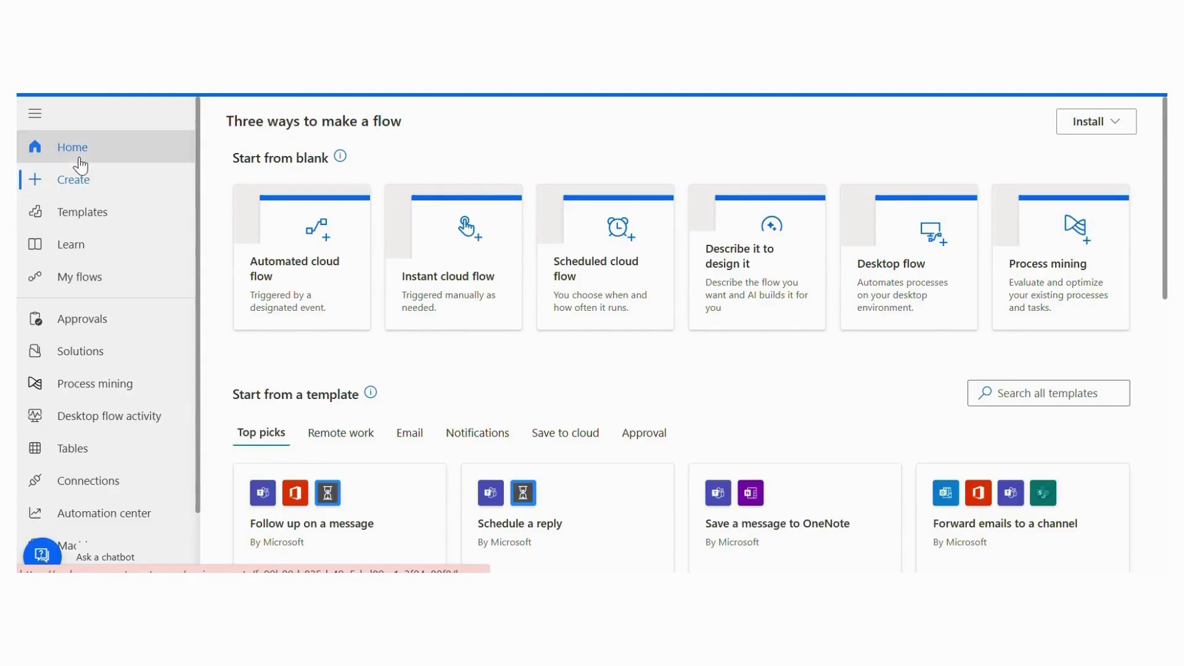
pyautogui.click(80, 161)
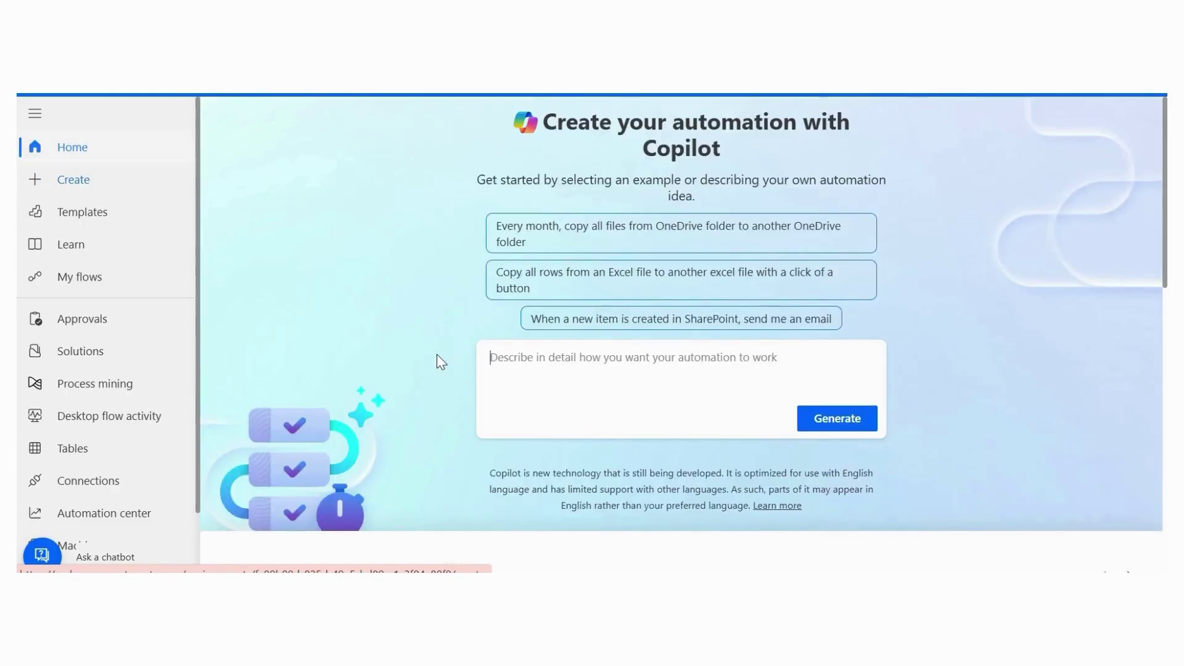
# Have Copilot design a flow from the example "When a new item is created in SharePoint, send me an email", review the suggestion and keep it.
pyautogui.click(664, 315)
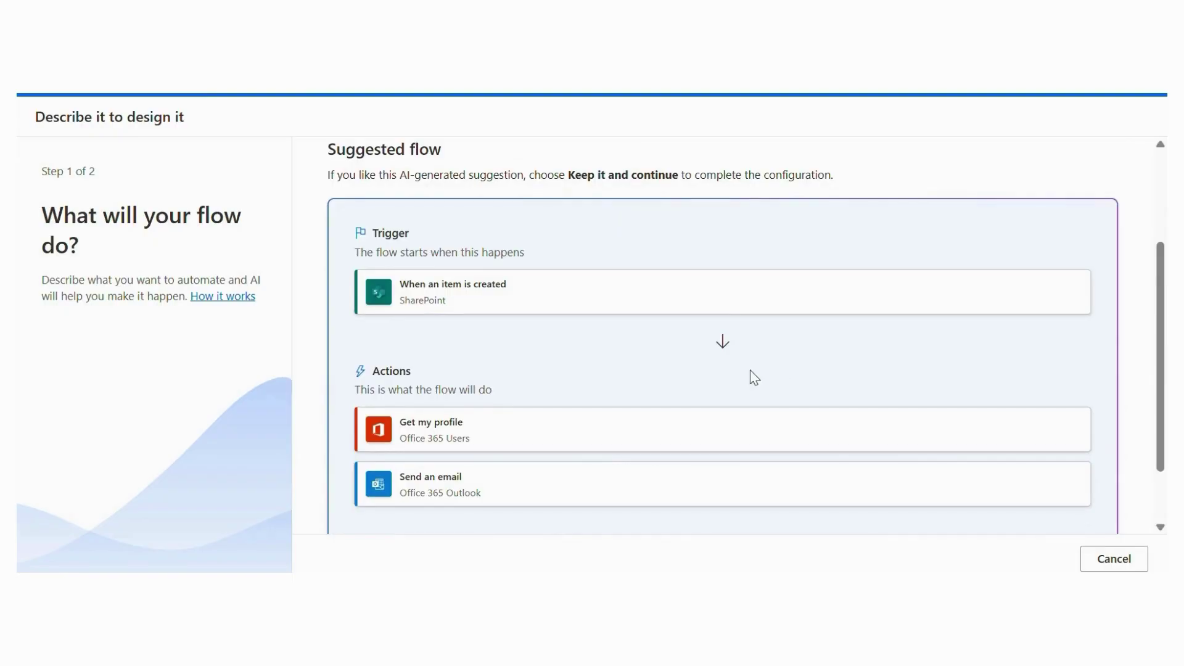
pyautogui.scroll(-2, 708, 368)
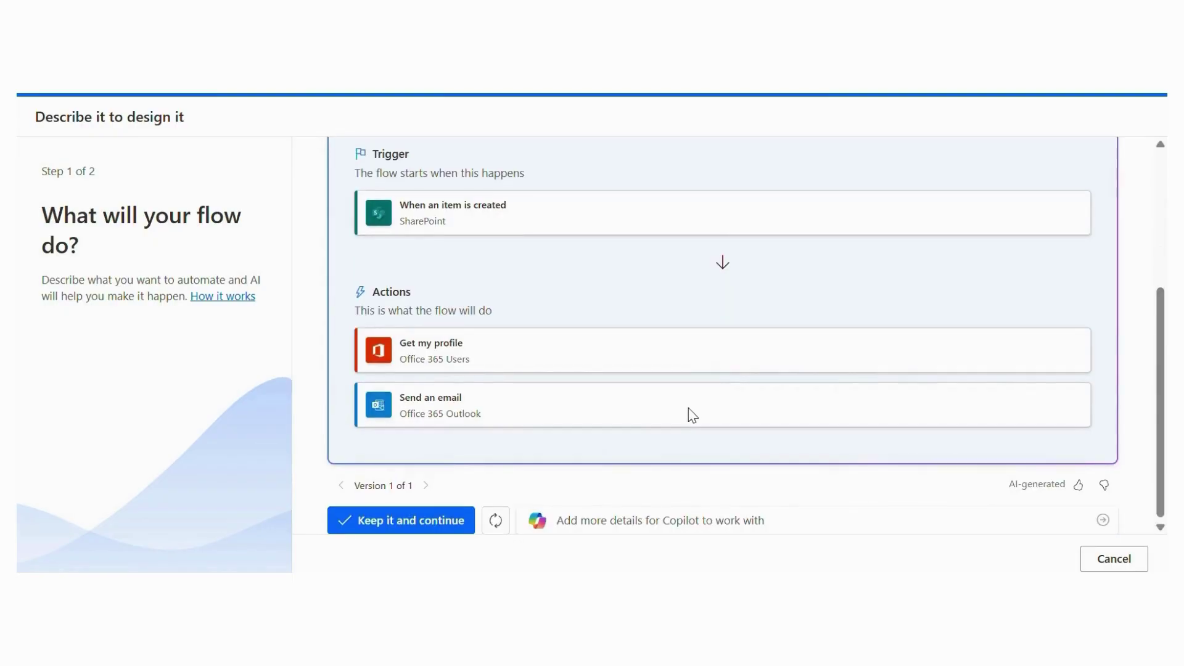
pyautogui.scroll(5, 688, 410)
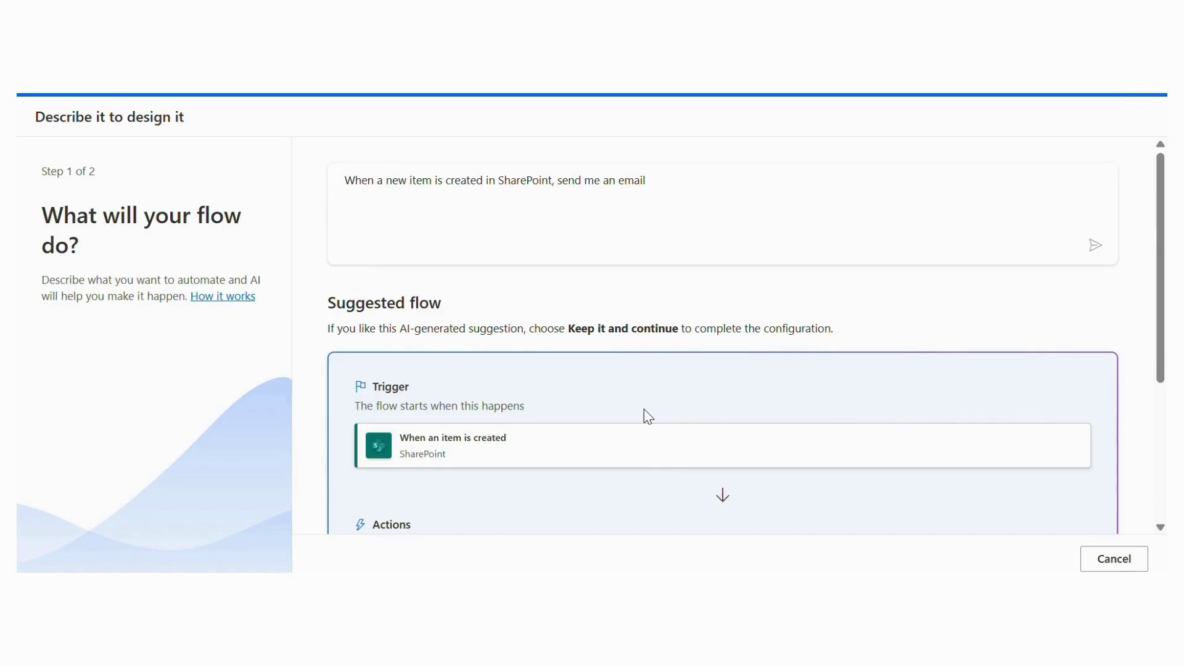
pyautogui.scroll(-4, 644, 409)
pyautogui.scroll(-1, 644, 409)
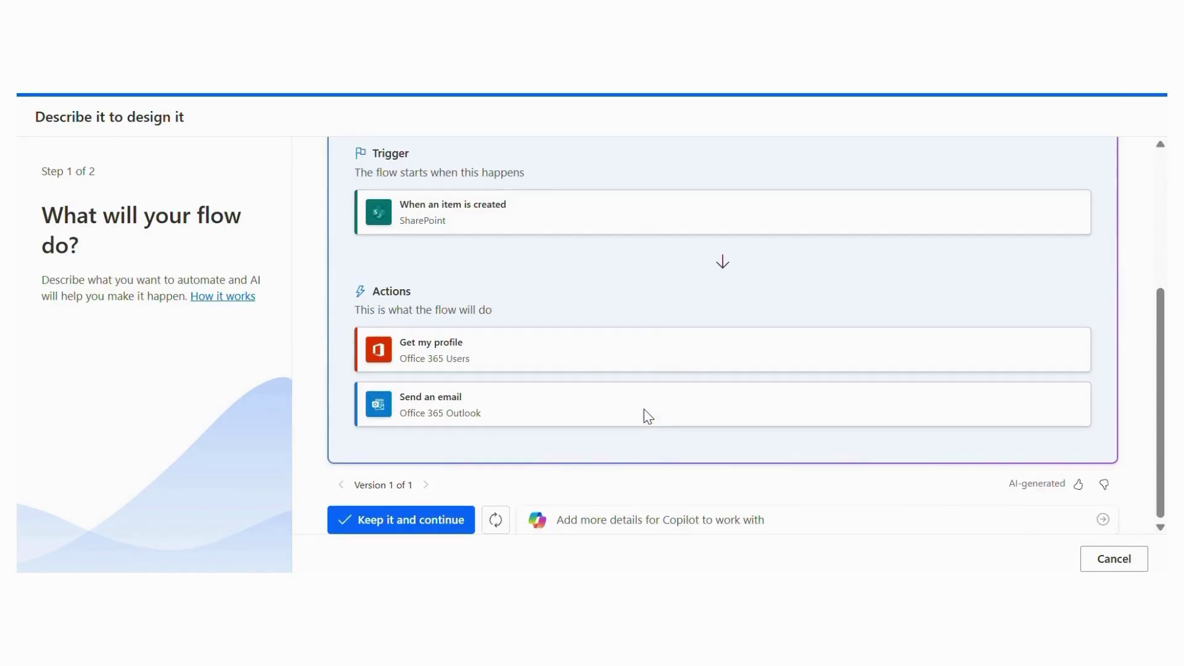
pyautogui.click(426, 525)
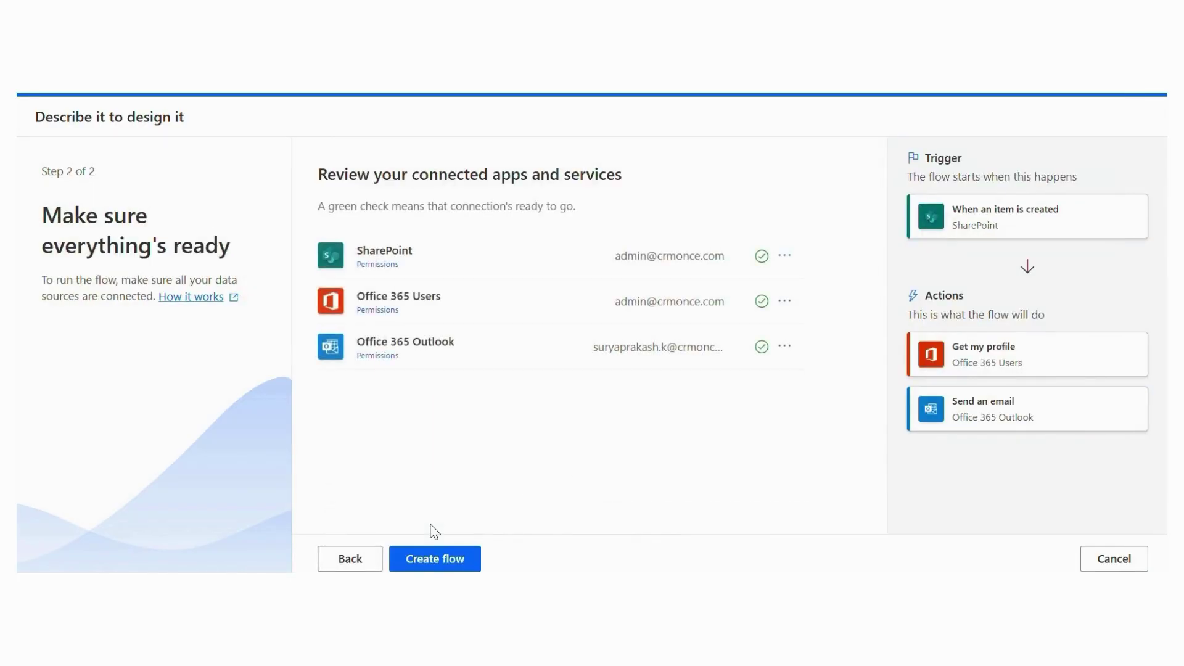
# Review the connection options for SharePoint, Office 365 Users and Office 365 Outlook, and create the flow with the existing connections.
pyautogui.click(784, 302)
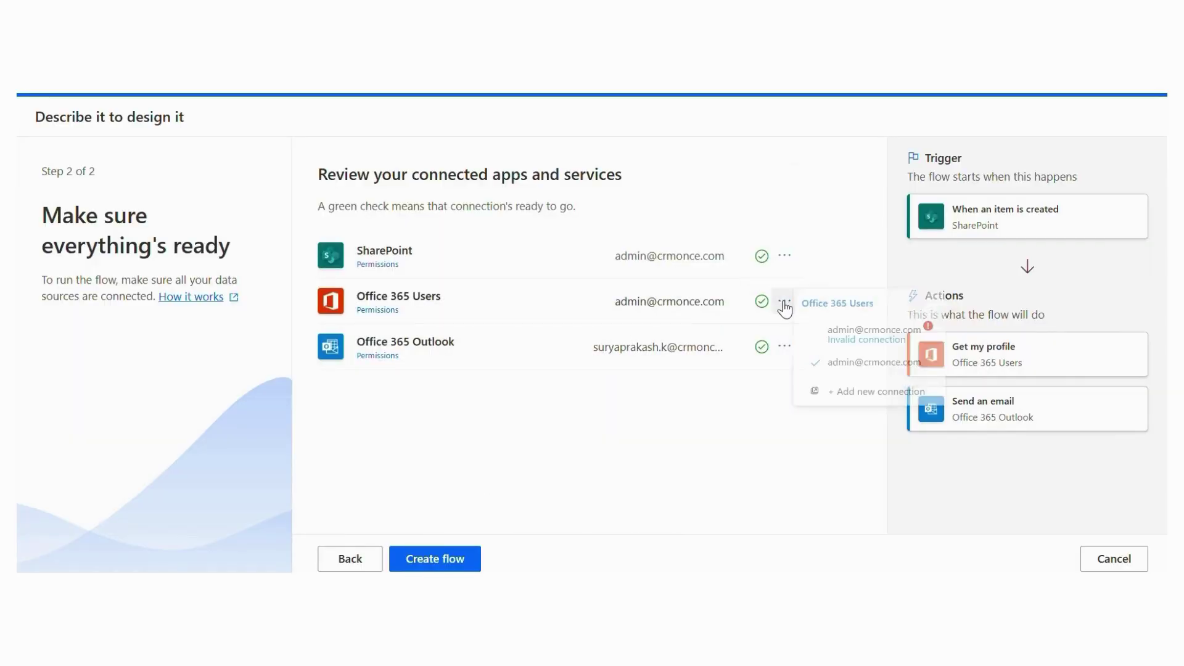
pyautogui.click(775, 351)
pyautogui.click(776, 468)
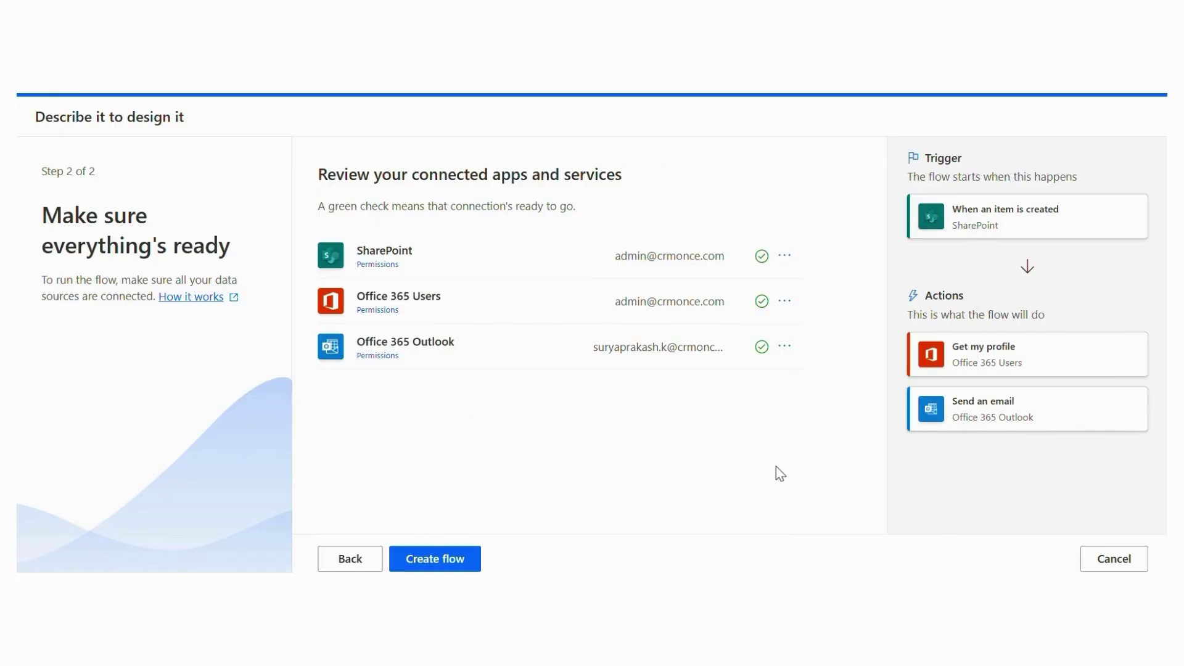
pyautogui.click(778, 264)
pyautogui.click(779, 265)
pyautogui.click(463, 559)
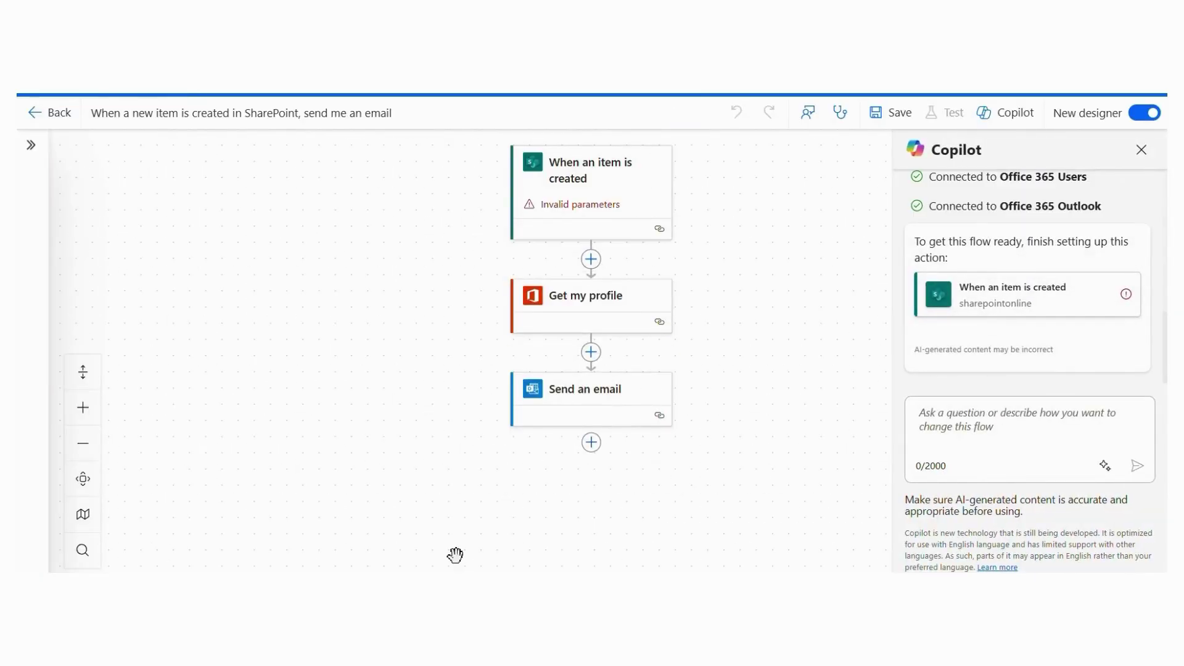
# Set the "When an item is created" trigger's site address to the third suggested SharePoint site and its list to Test.
pyautogui.click(586, 213)
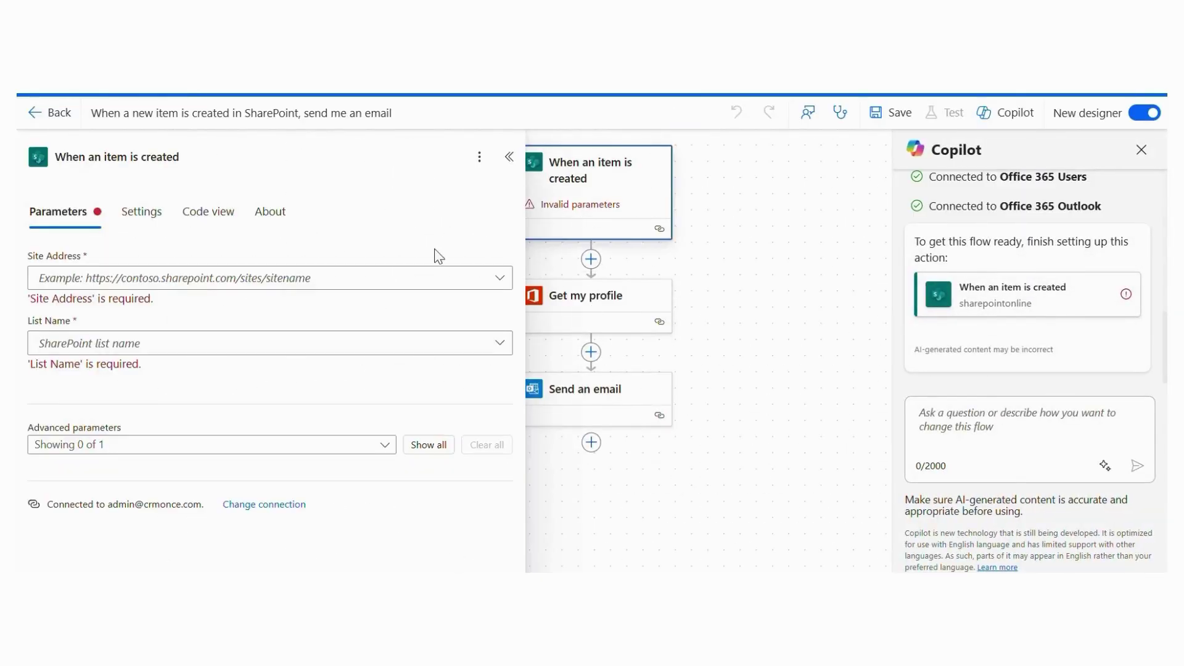
pyautogui.click(362, 286)
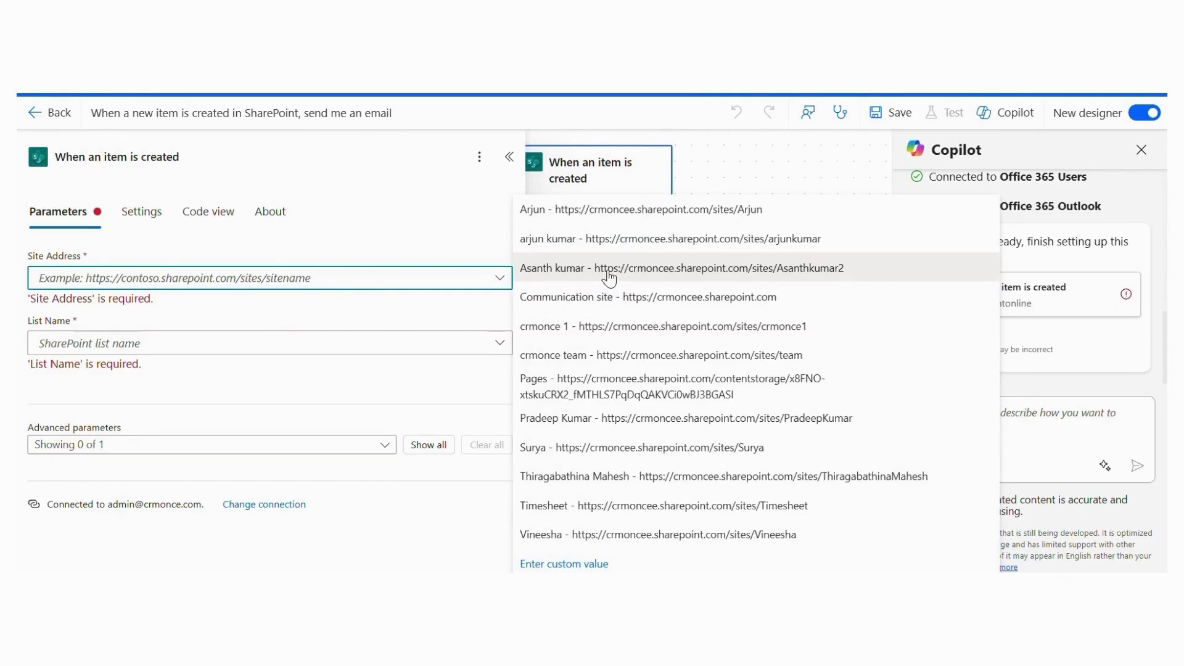
pyautogui.click(609, 278)
pyautogui.click(312, 333)
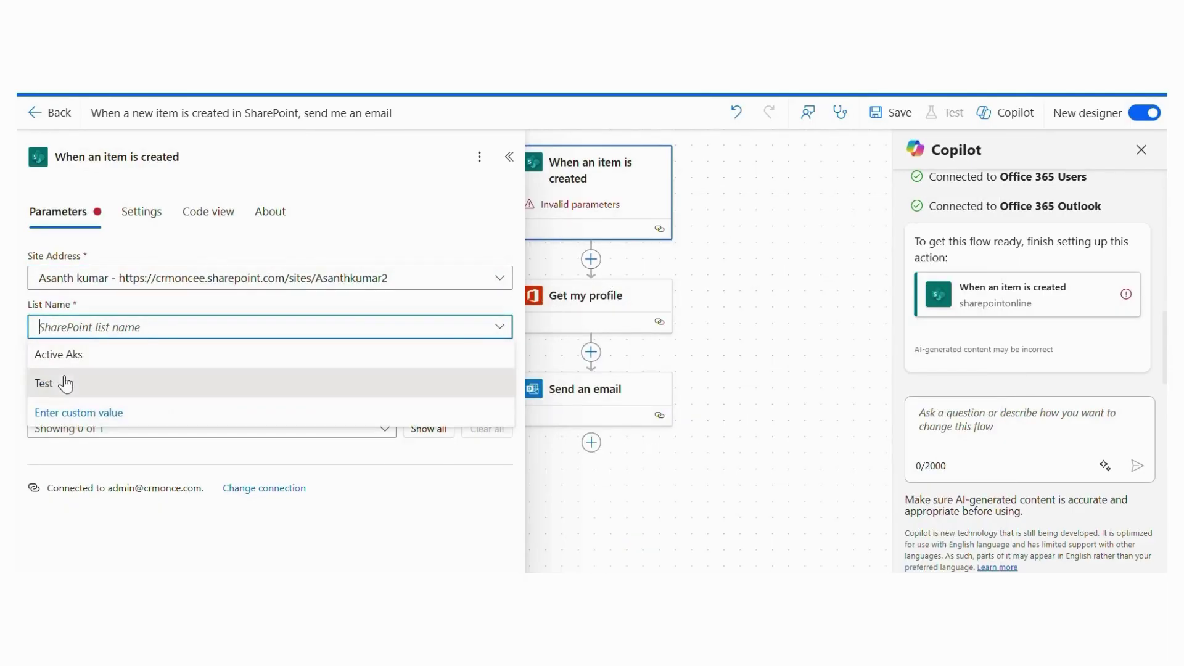
pyautogui.click(62, 381)
pyautogui.click(83, 413)
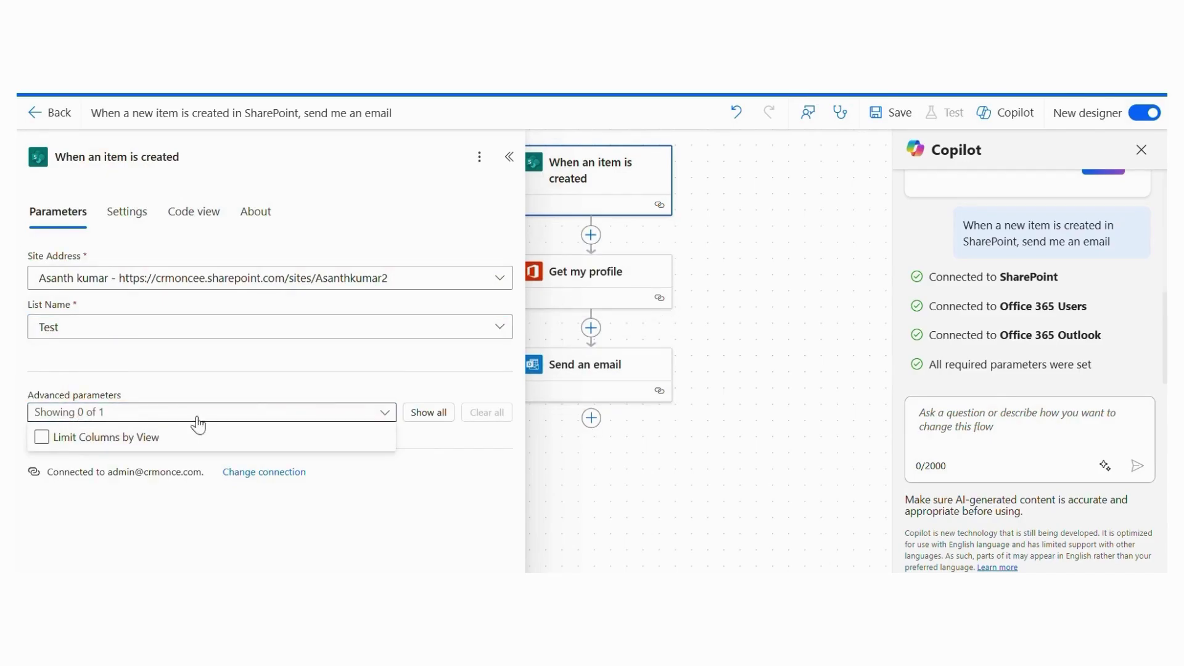
pyautogui.click(333, 393)
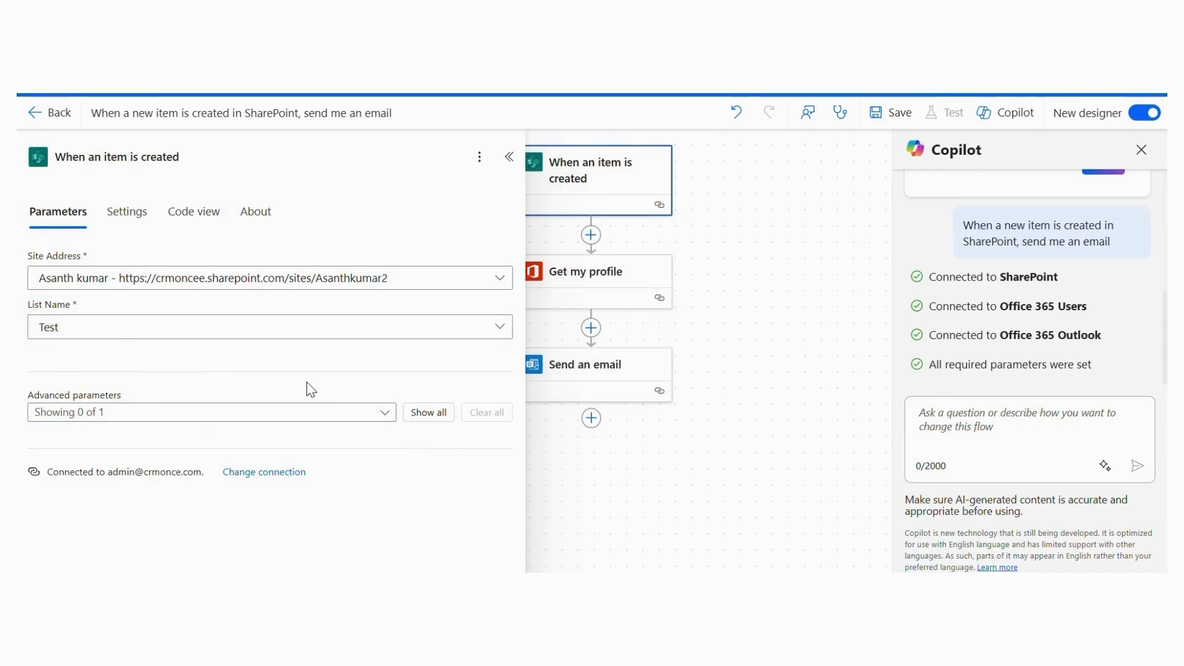
pyautogui.click(509, 157)
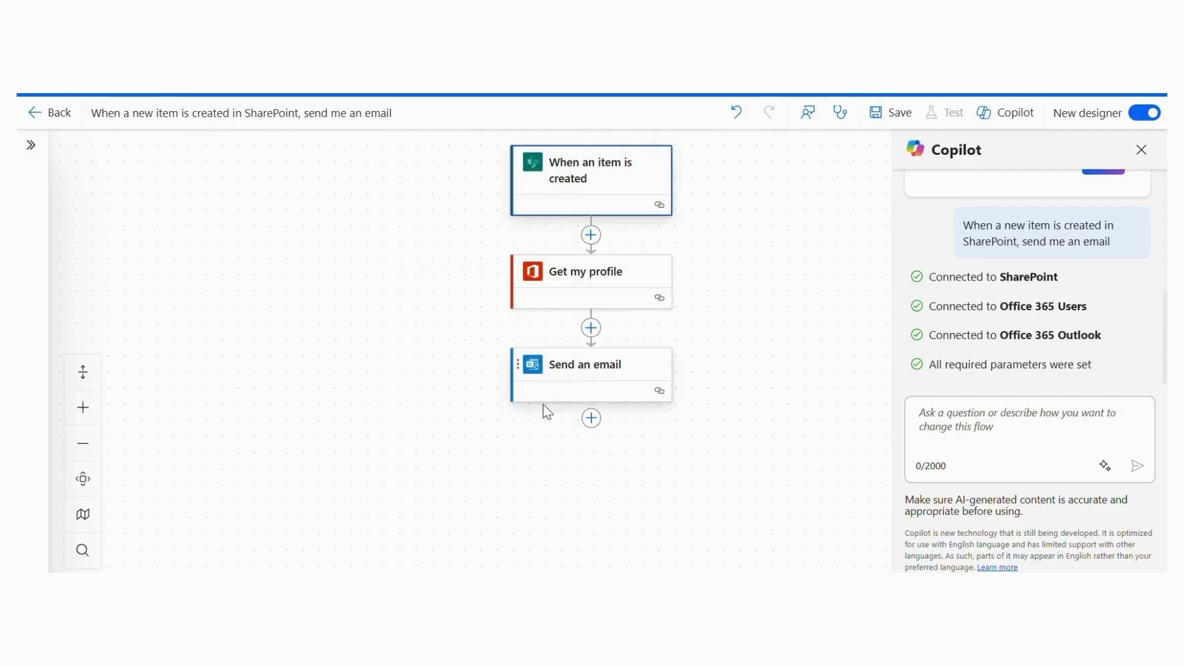
# Save the flow and start a manual test of it.
pyautogui.click(892, 113)
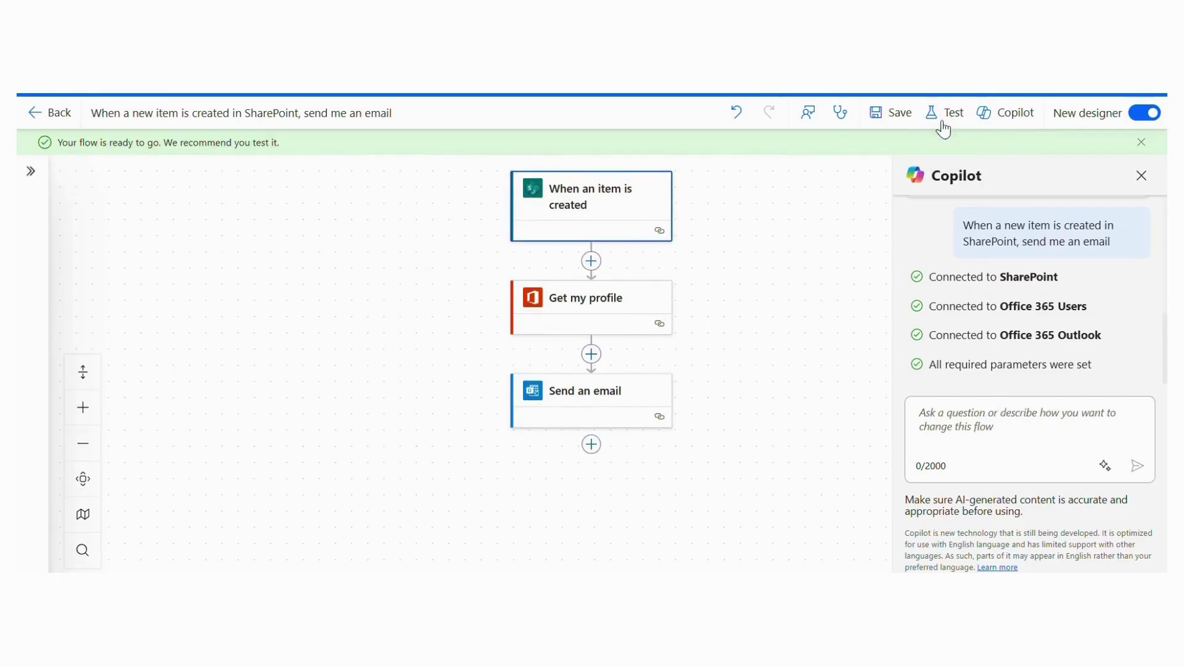
pyautogui.click(945, 113)
pyautogui.click(867, 155)
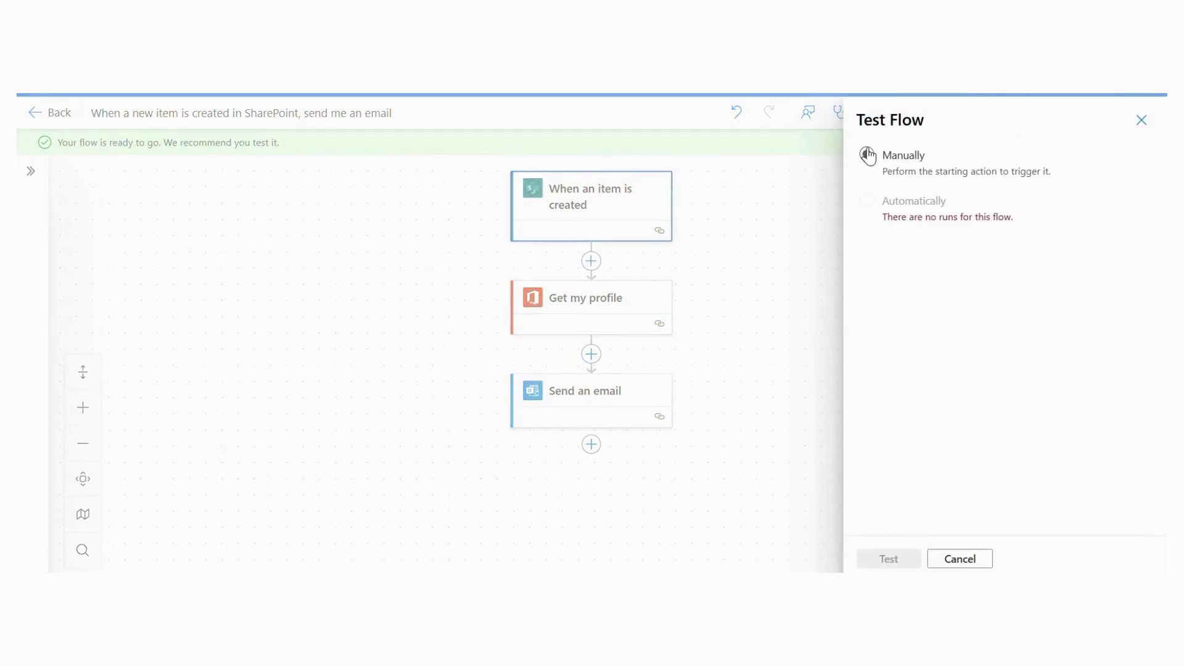
pyautogui.click(888, 559)
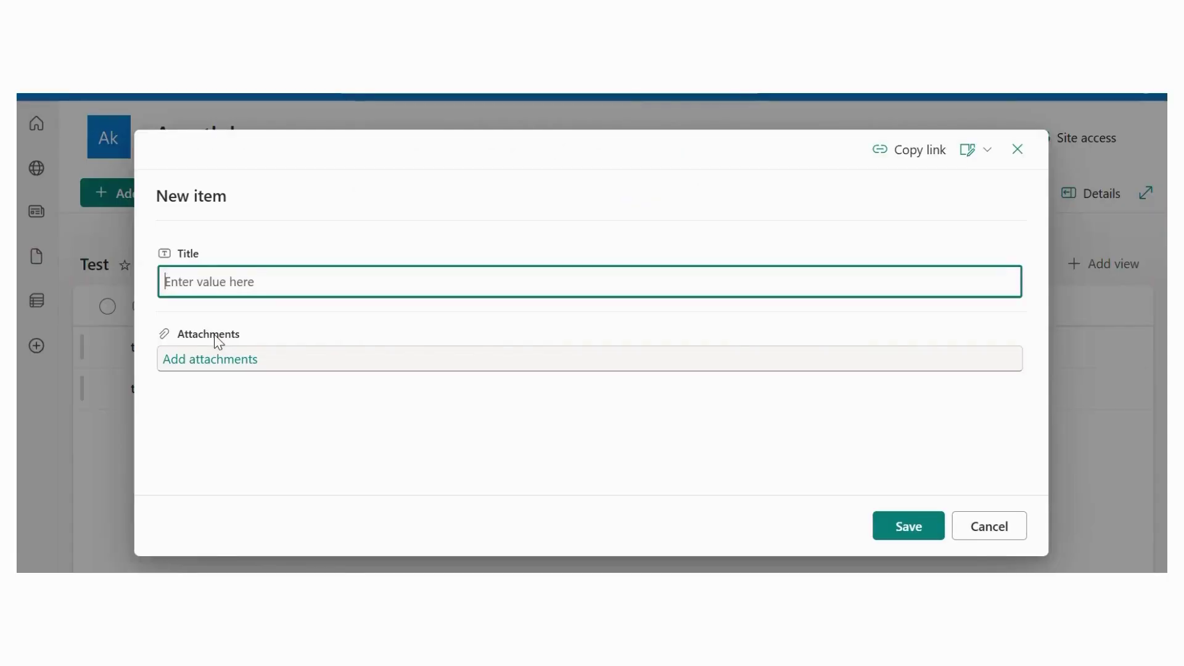
# Add an item titled test2 to the SharePoint Test list to trigger the flow, and close Copilot in the flow's run view.
pyautogui.write('test2')
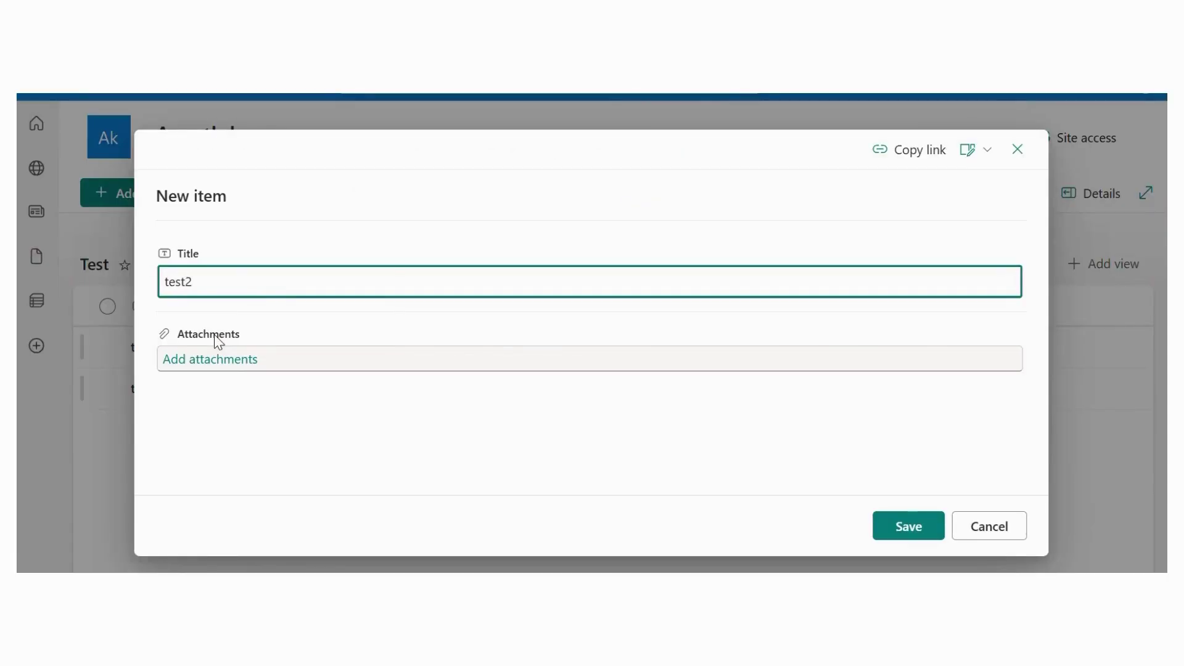
pyautogui.click(906, 526)
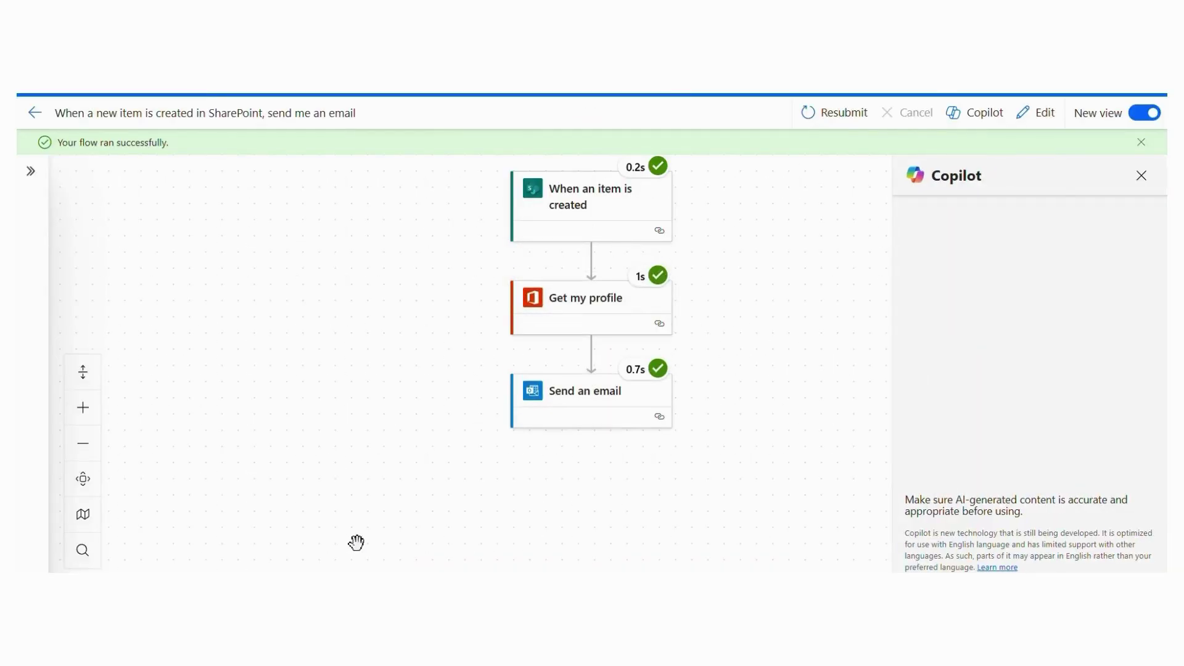
pyautogui.click(1145, 183)
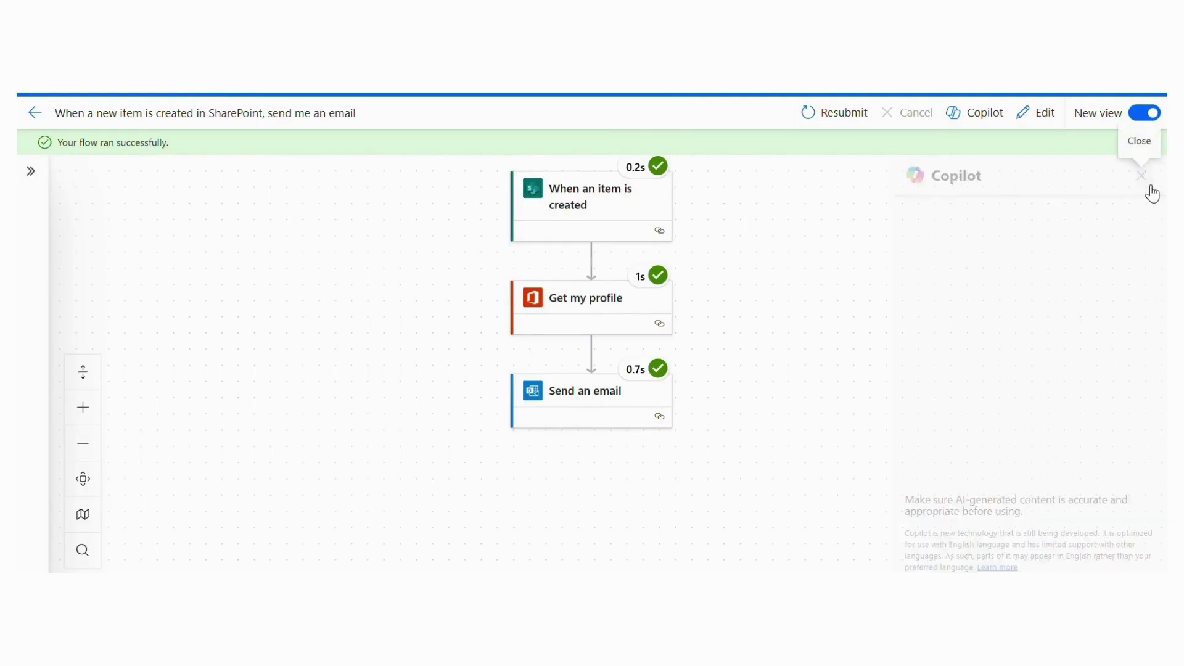